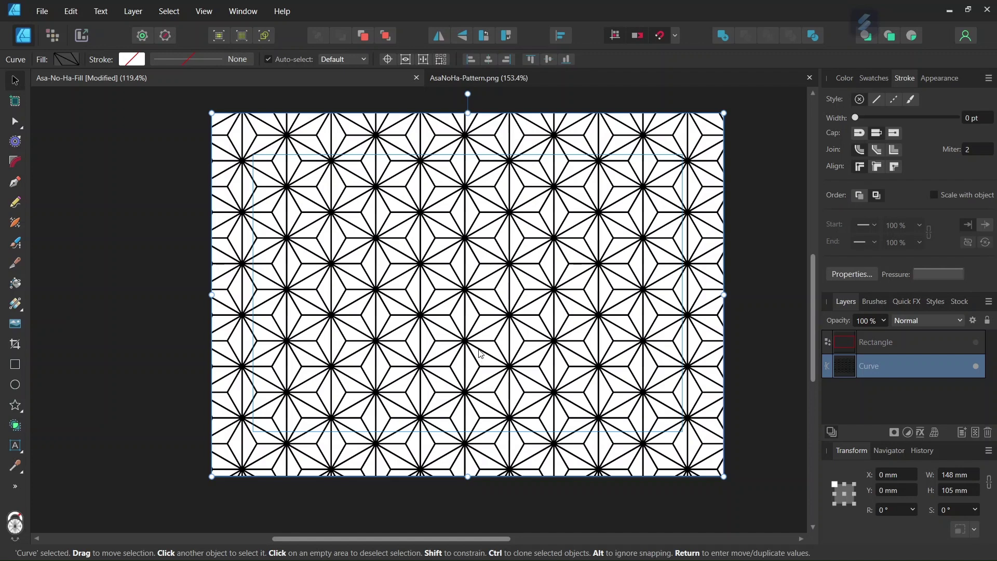
Step: Show the red rectangle marking the repeat unit in the finished pattern, and examine the matching tile in AsaNoHa-Pattern.png
scroll(479, 348, "up", 2)
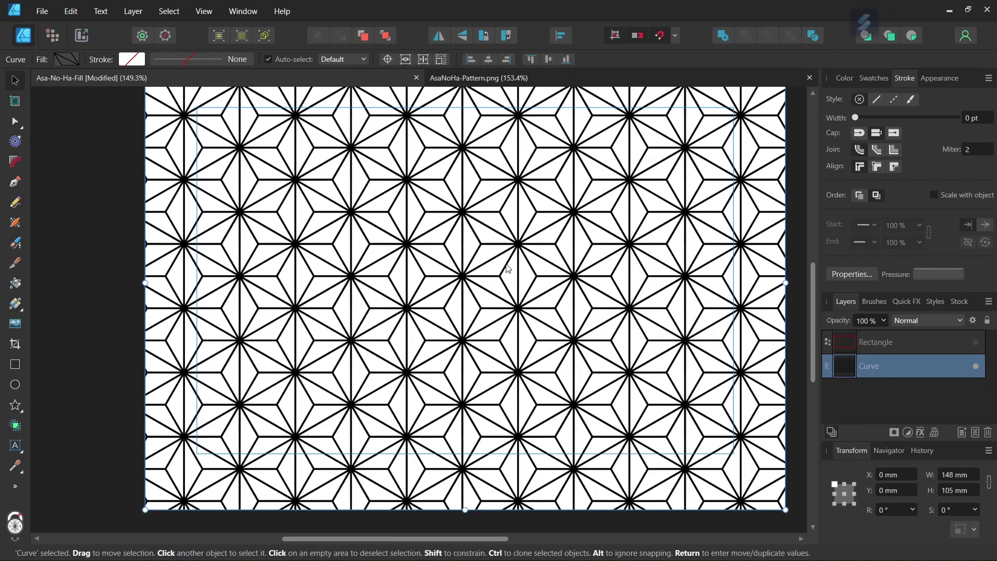
scroll(508, 266, "down", 2)
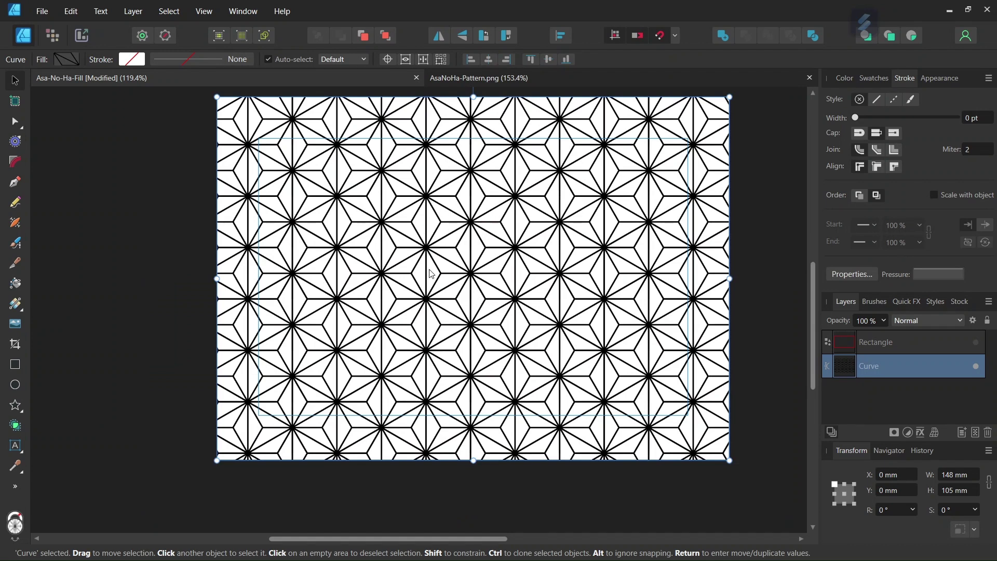
left_click_drag(461, 538, 468, 537)
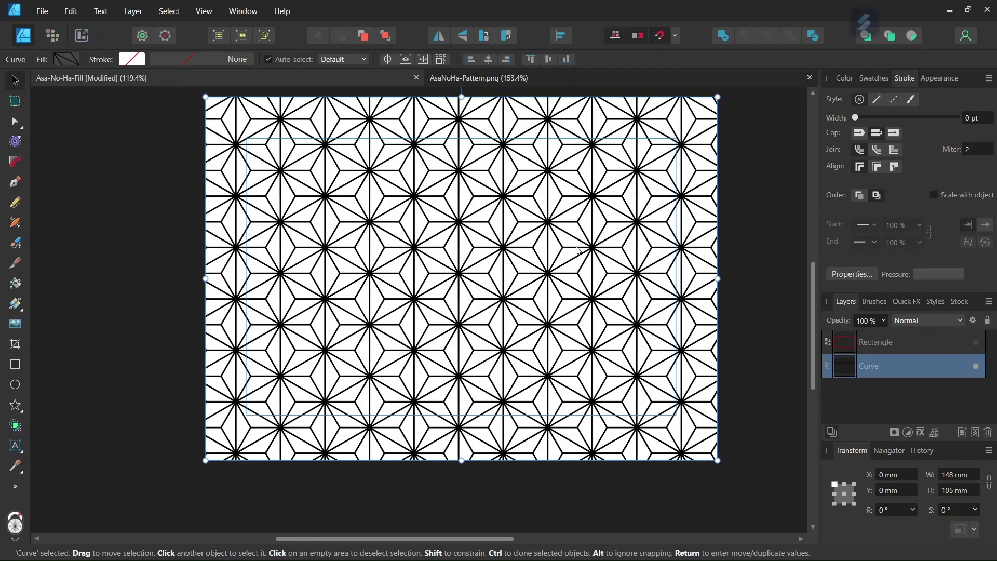
left_click(976, 342)
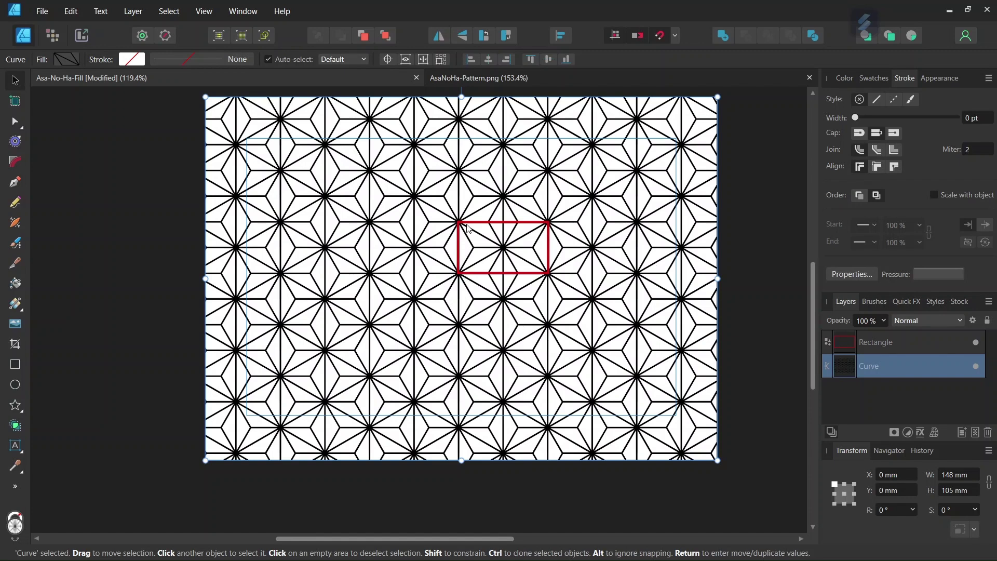
scroll(518, 232, "up", 1)
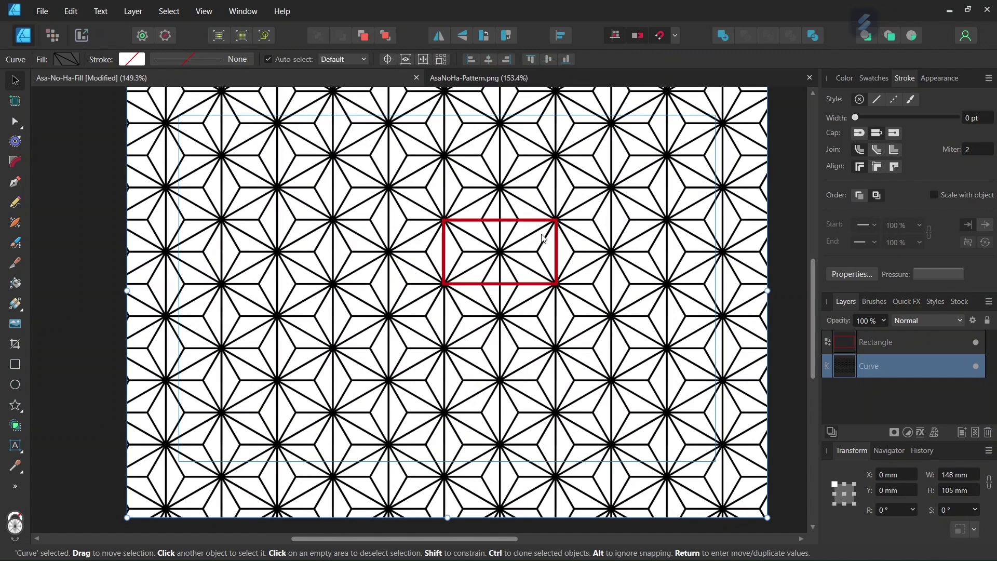
scroll(547, 237, "up", 1)
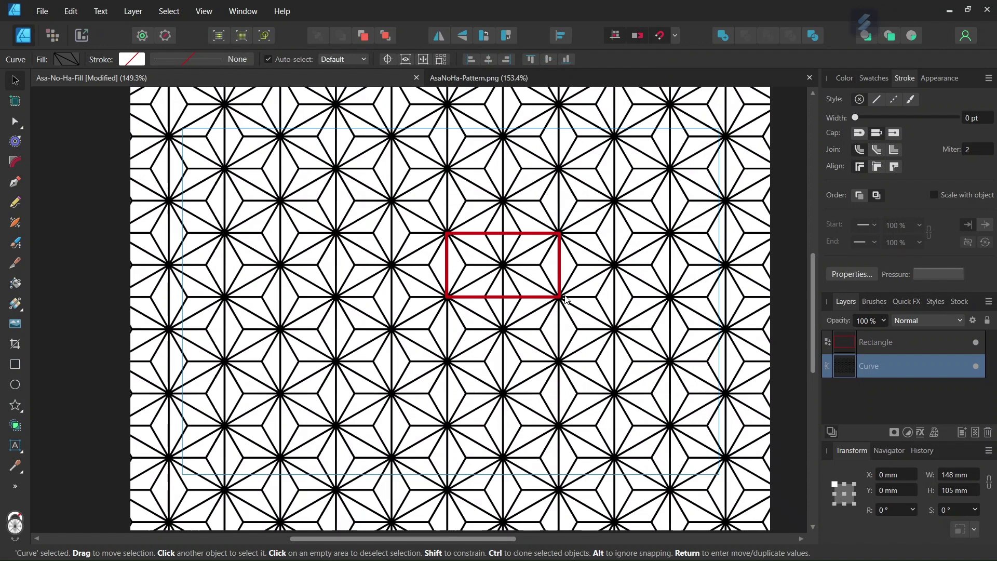
scroll(561, 293, "down", 1)
left_click(506, 78)
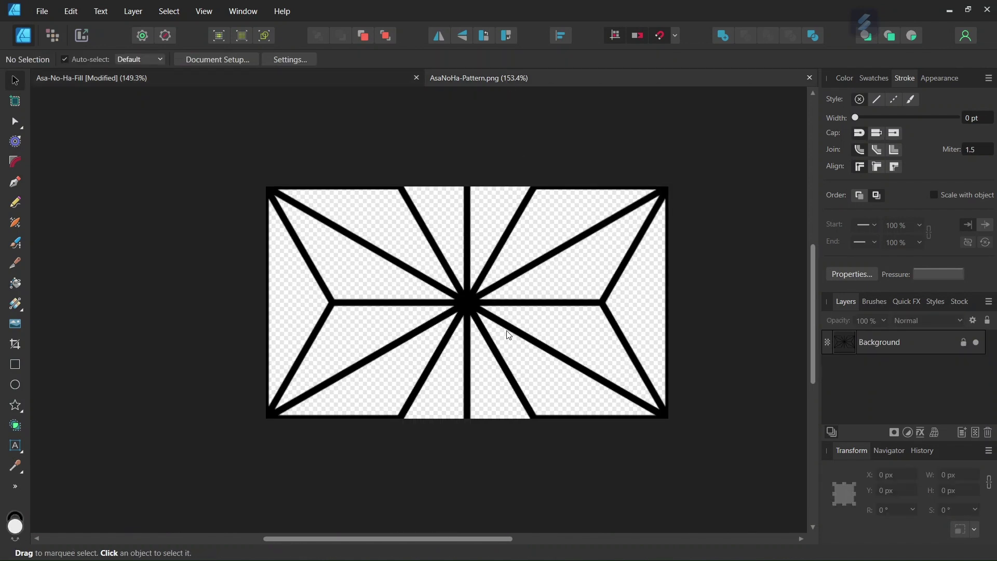
scroll(520, 334, "up", 1)
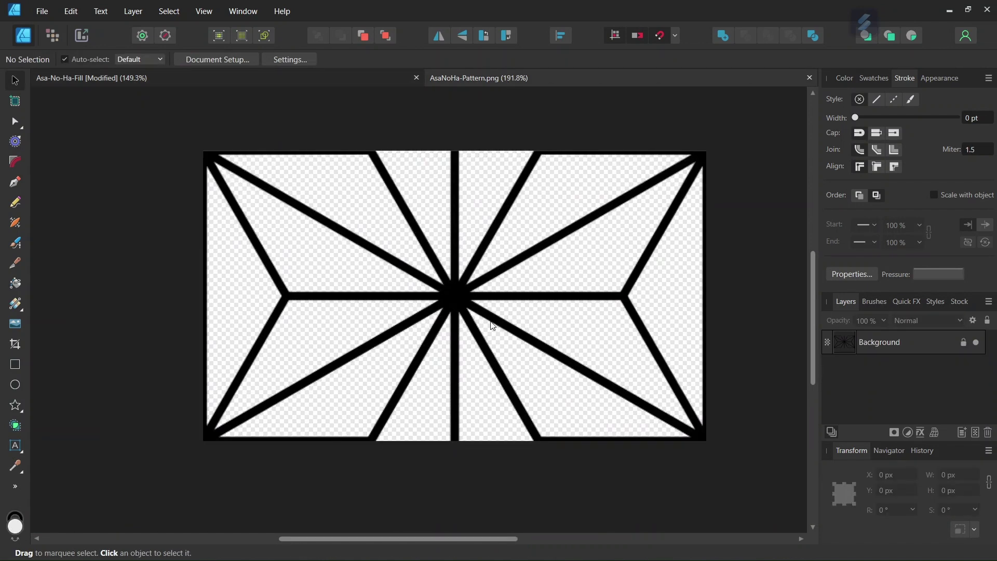
Step: Create a new document with pixels as units, 1000 px wide and 1000 px high
left_click(42, 10)
left_click(81, 41)
left_click(636, 372)
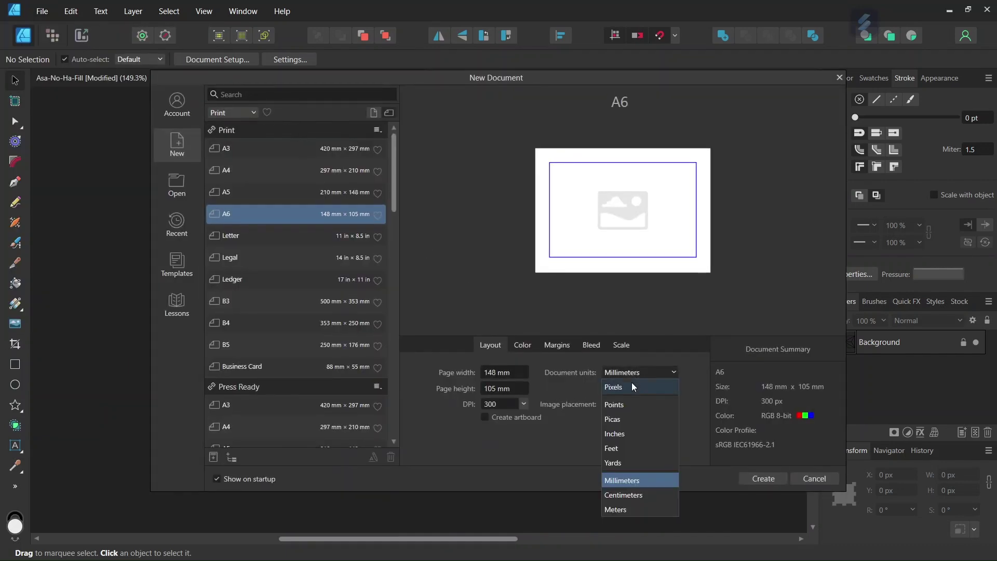
left_click(631, 383)
type("100")
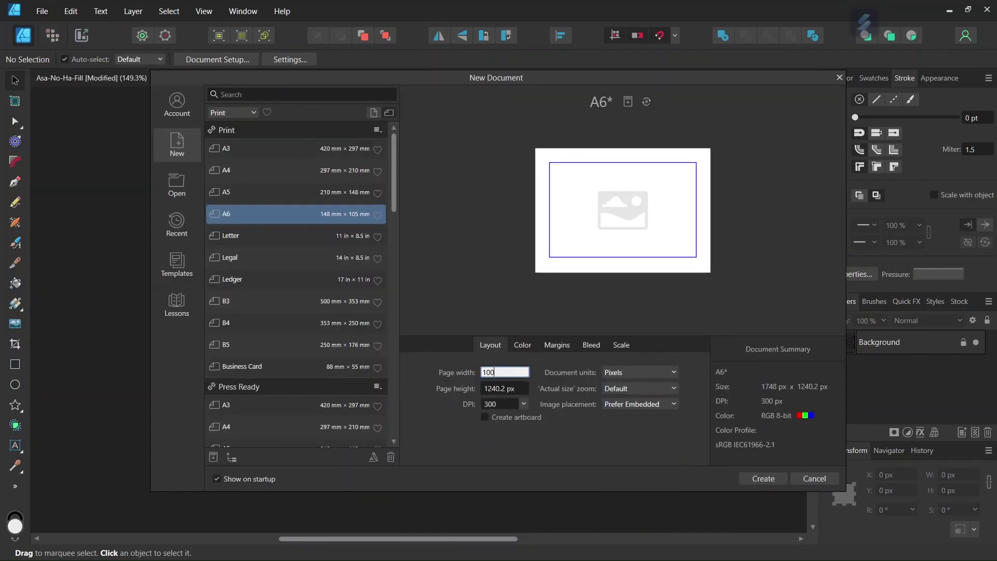
type("0")
key("Tab")
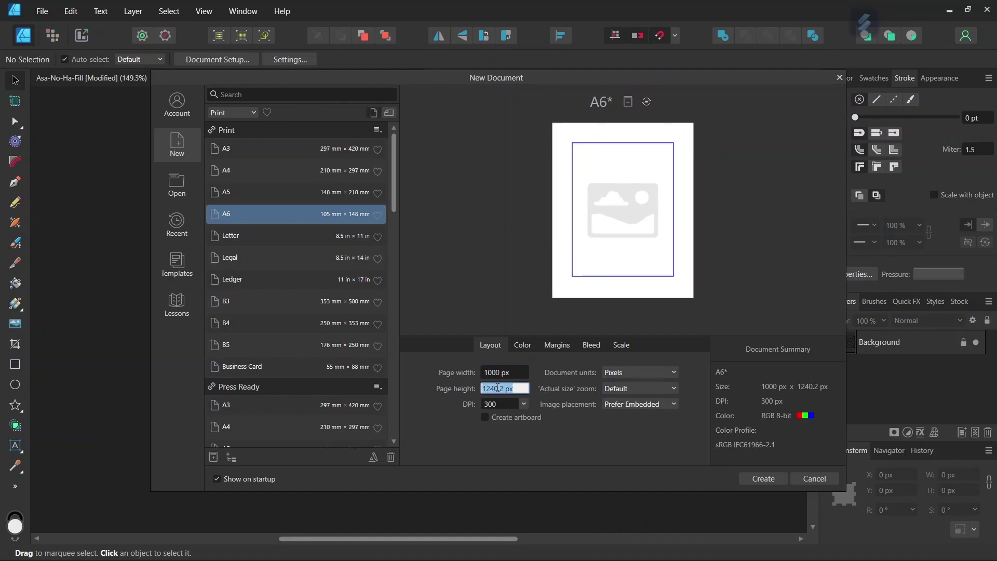
type("1000")
left_click(772, 475)
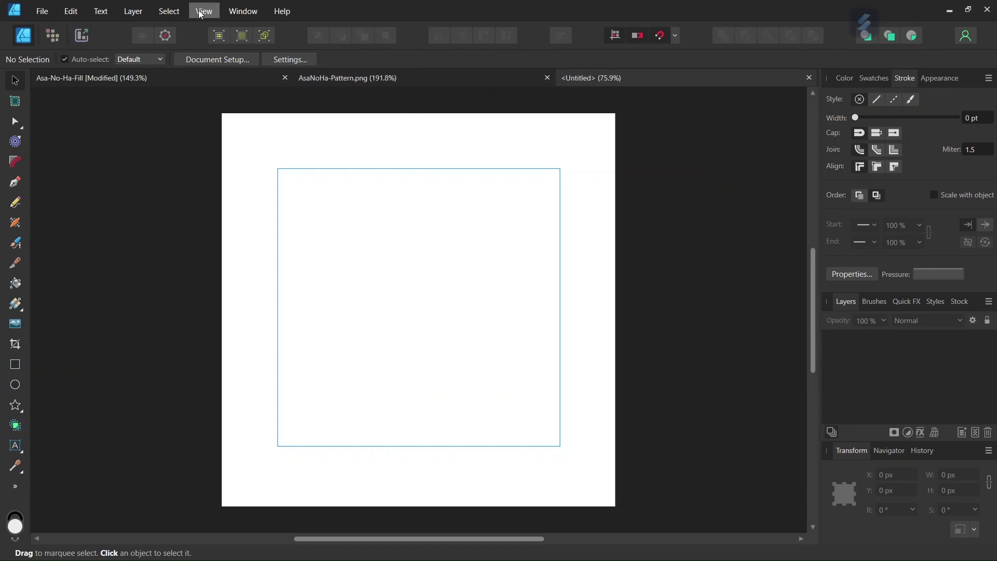
Step: Add one horizontal and one vertical guide at 500 px through the page centre, and review the snapping options
left_click(202, 11)
left_click(136, 244)
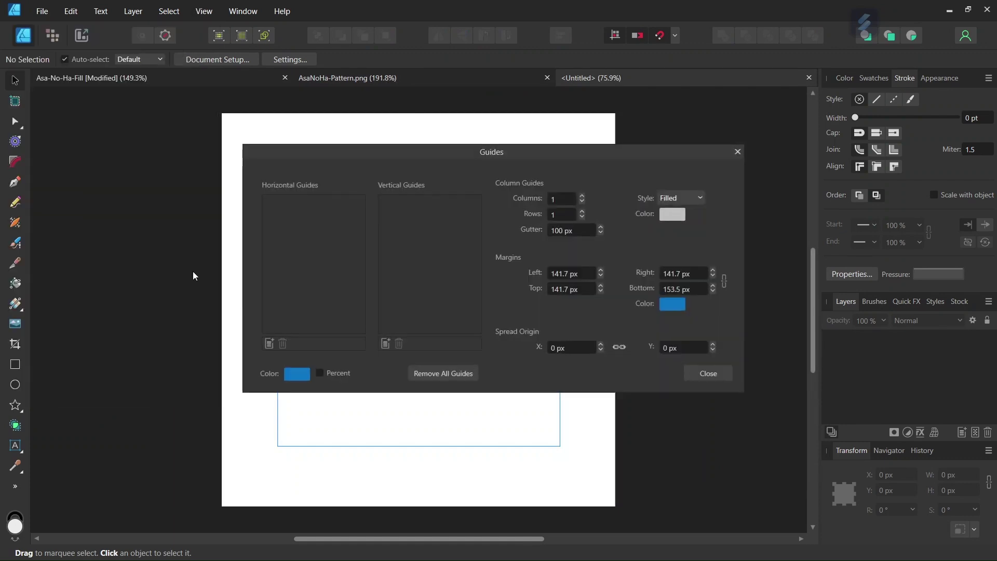
left_click(270, 343)
left_click(385, 343)
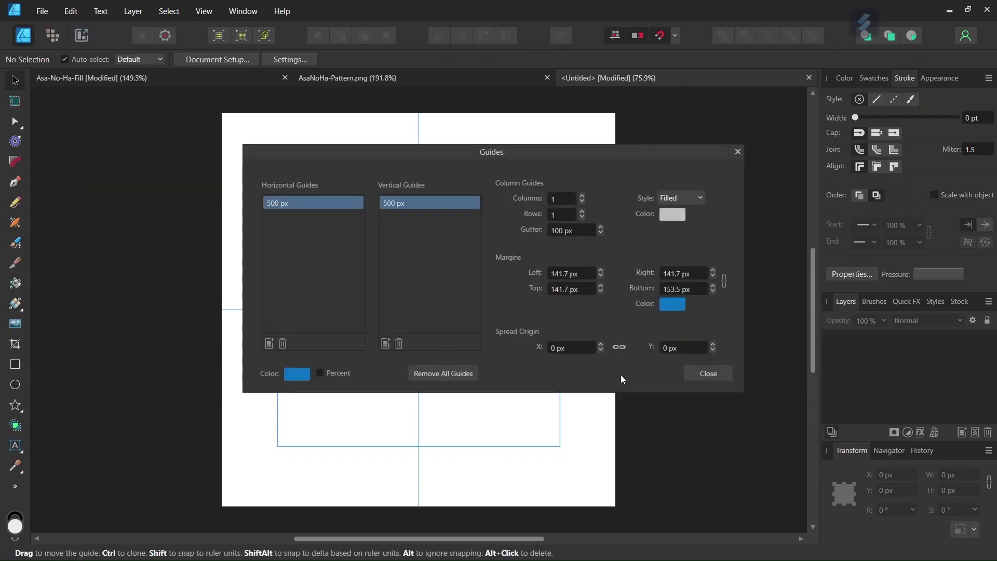
left_click(696, 372)
left_click(674, 36)
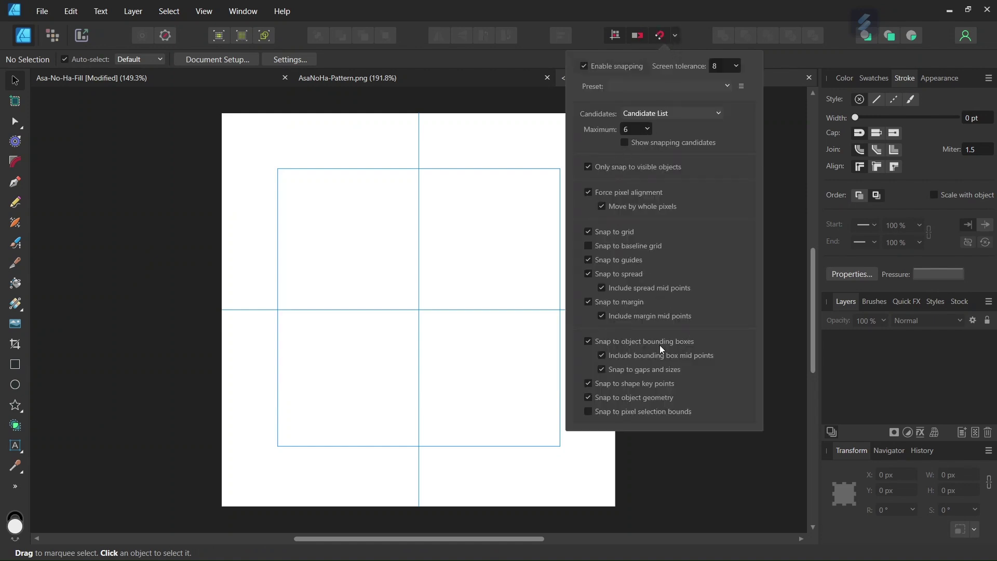
left_click(195, 272)
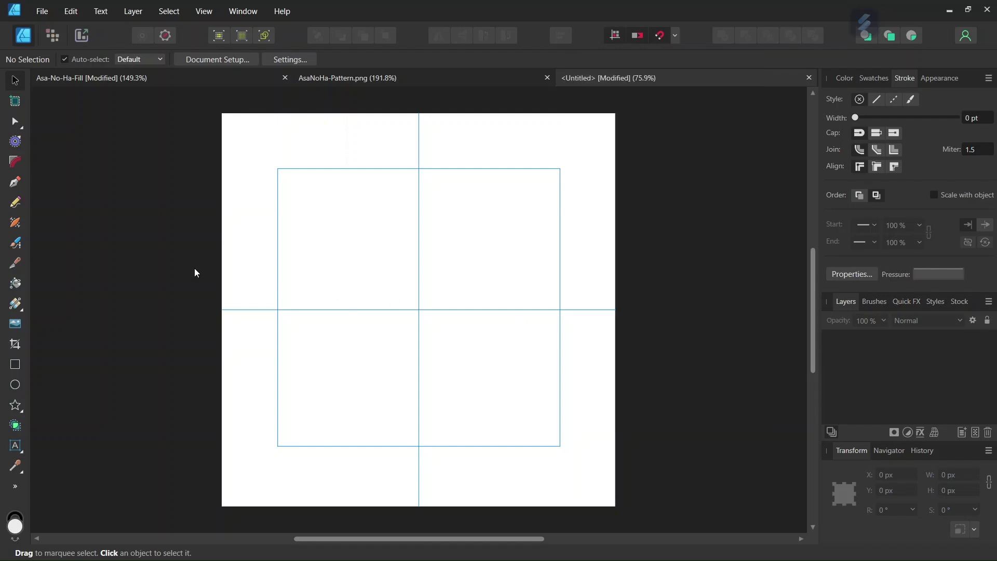
Step: Set the Polygon tool to no fill and a solid black stroke 1 pt wide
left_click(22, 409)
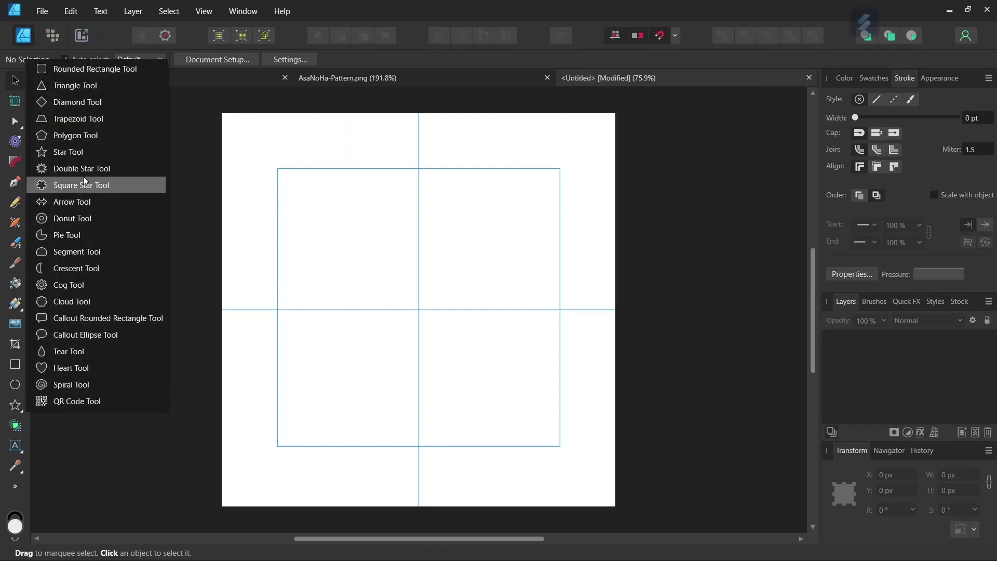
left_click(86, 140)
left_click(68, 61)
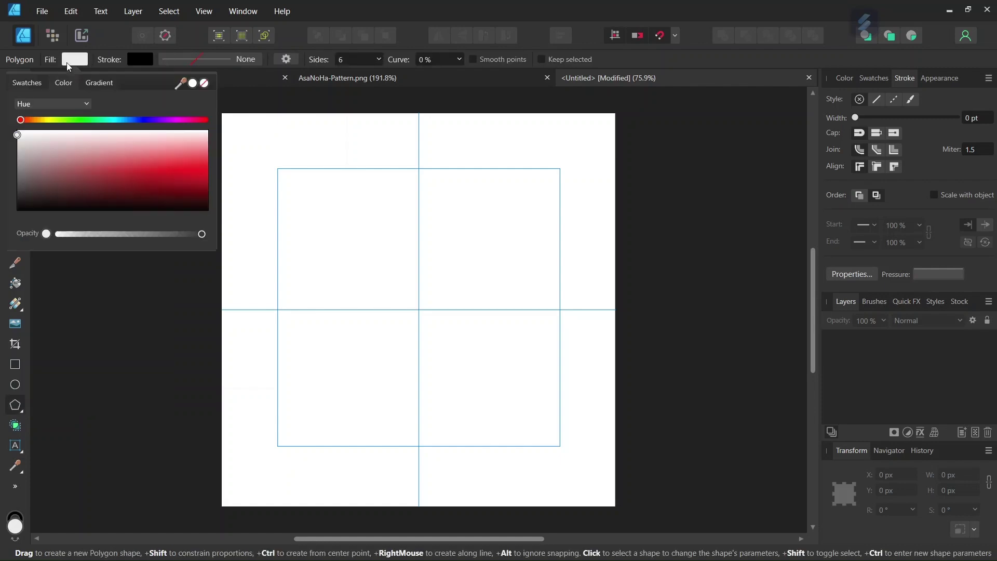
left_click(204, 83)
left_click(197, 59)
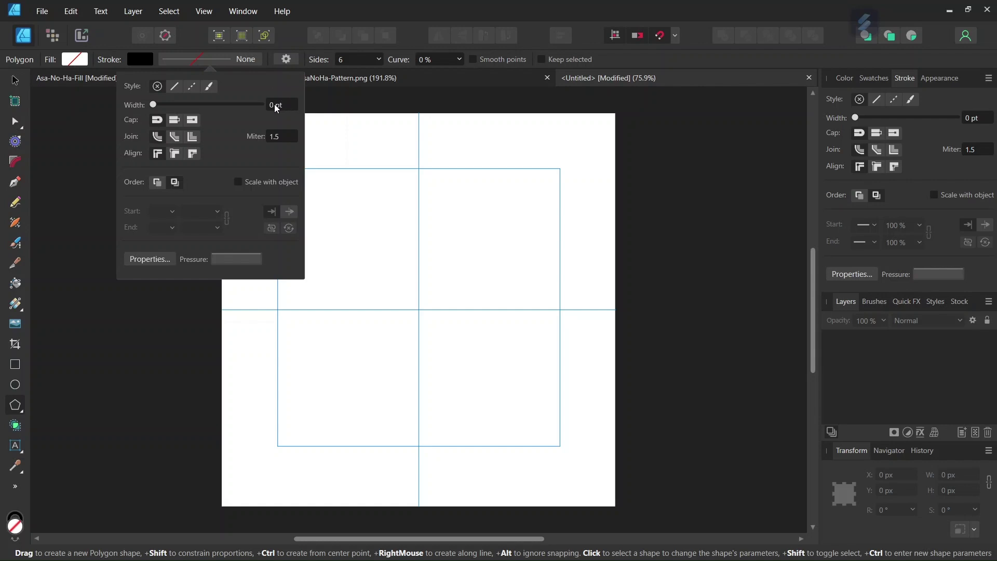
type("1")
key("Return")
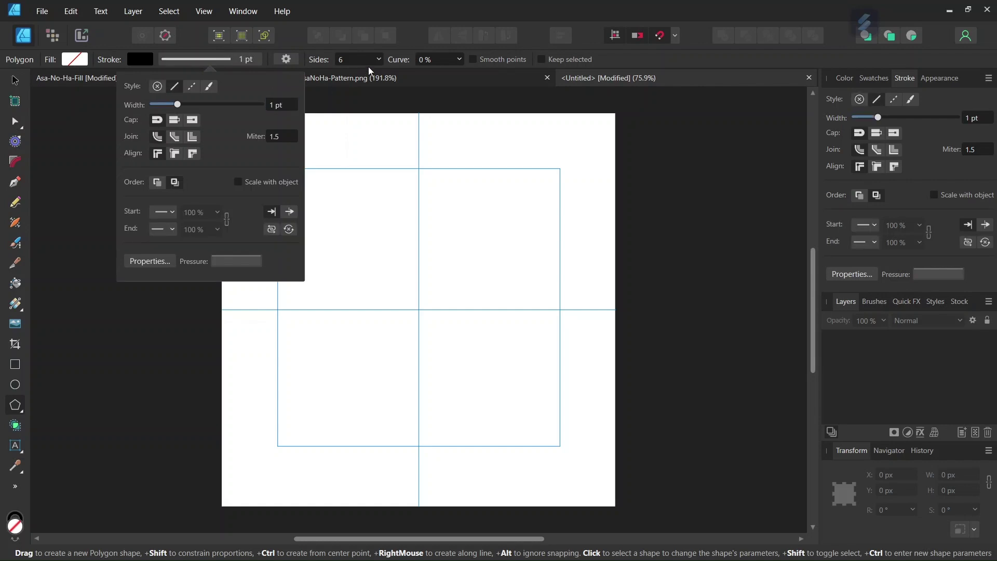
Step: Draw a regular six-sided polygon about 206 px high, centred on the intersection of the guides
left_click(354, 58)
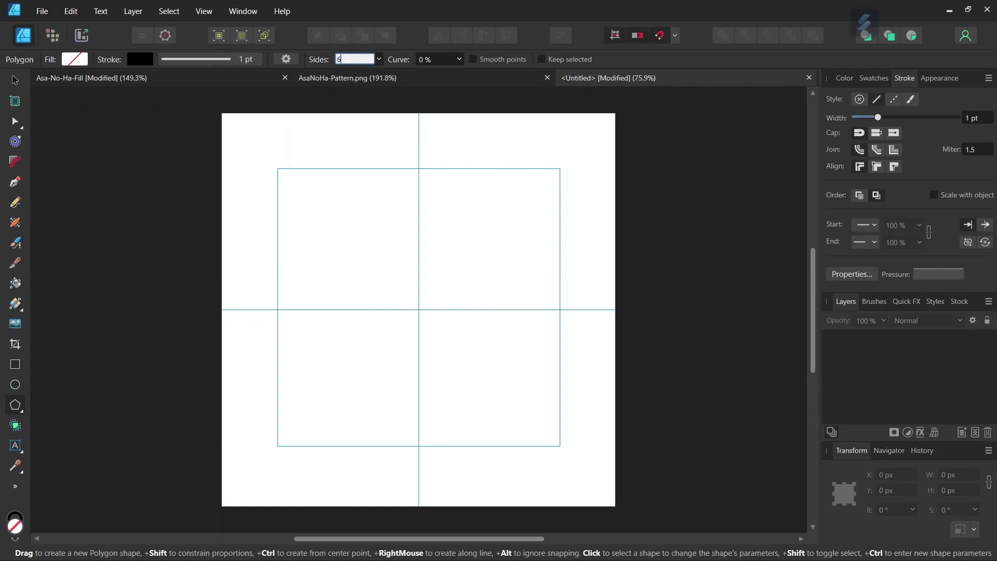
key("Return")
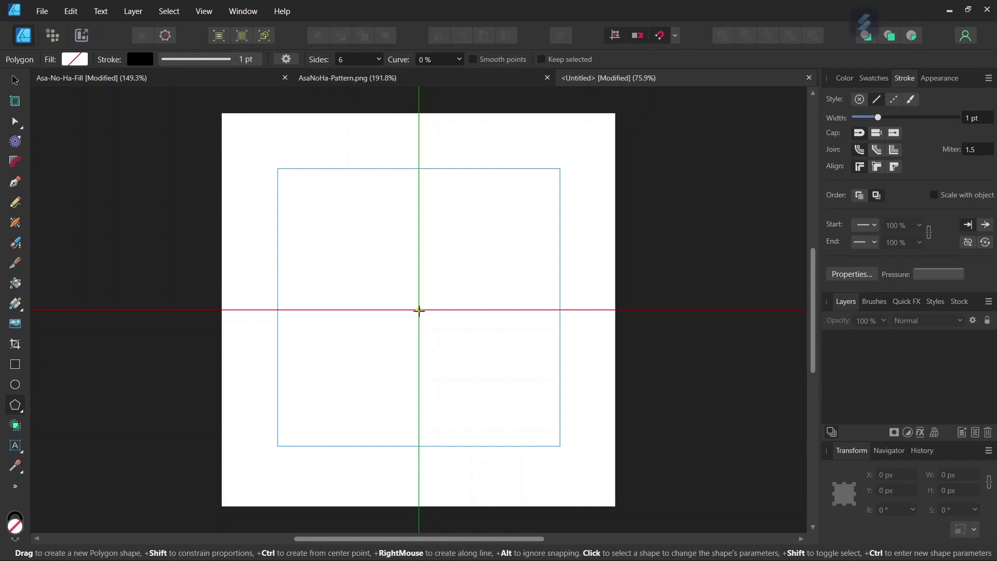
left_click_drag(419, 310, 470, 342)
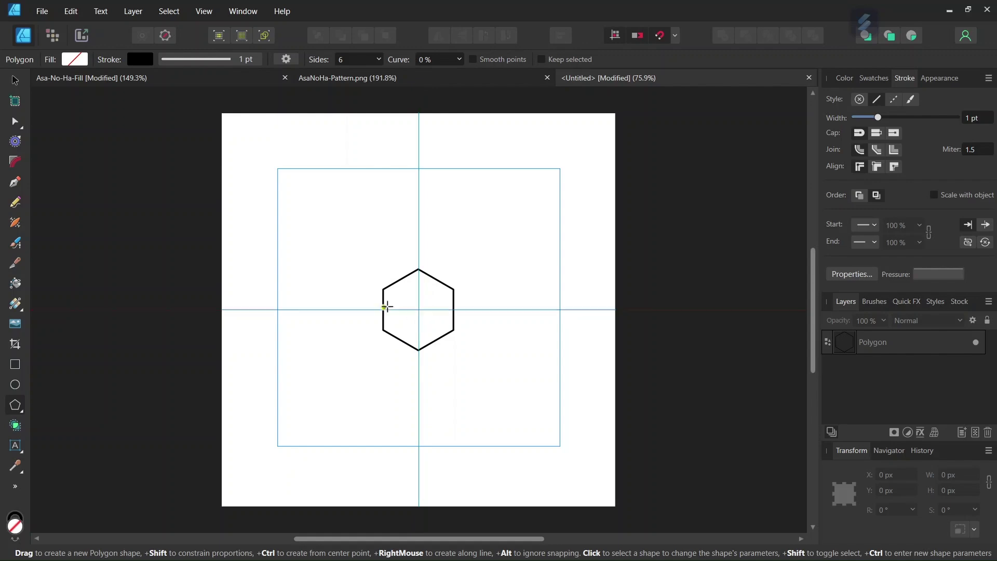
left_click(263, 81)
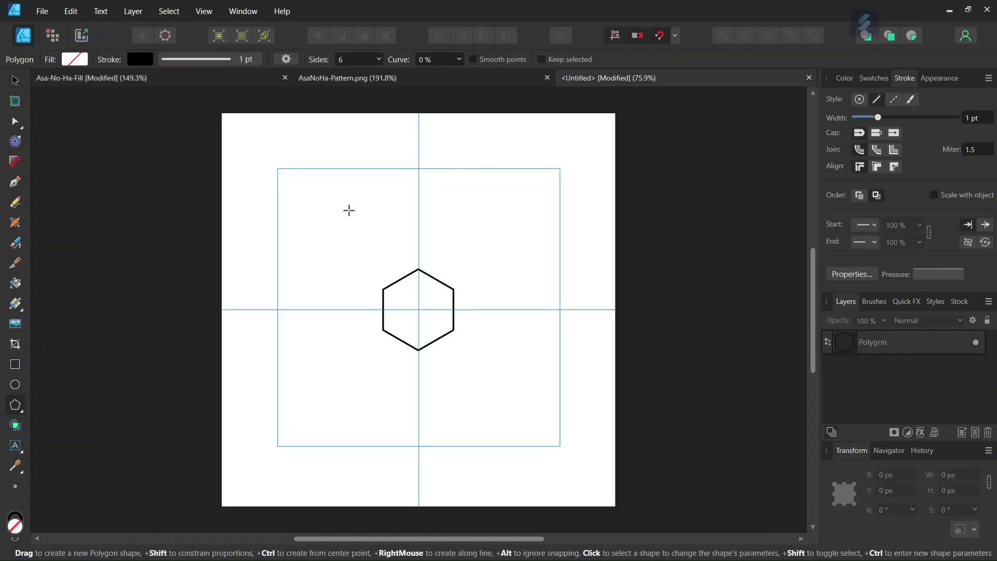
left_click(588, 82)
Step: Draw a six-pointed star from the guide intersection, about 206 px high, with its points on the hexagon's corners
left_click(25, 417)
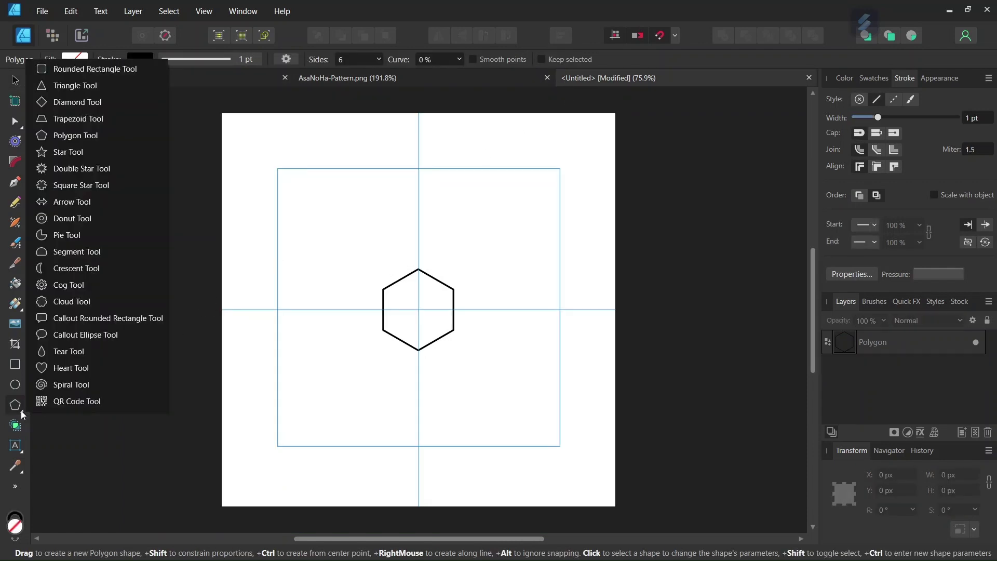
left_click(98, 149)
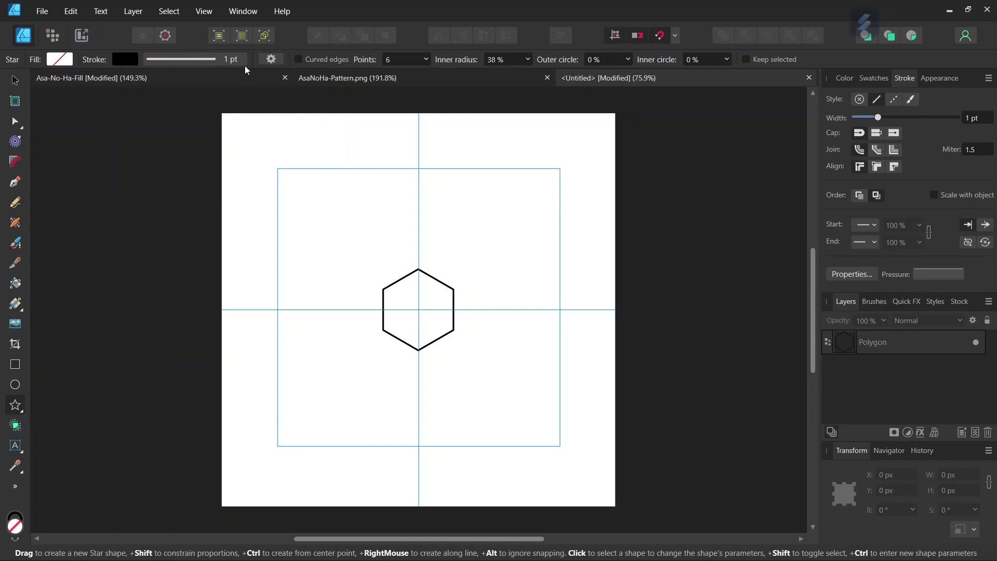
left_click(396, 59)
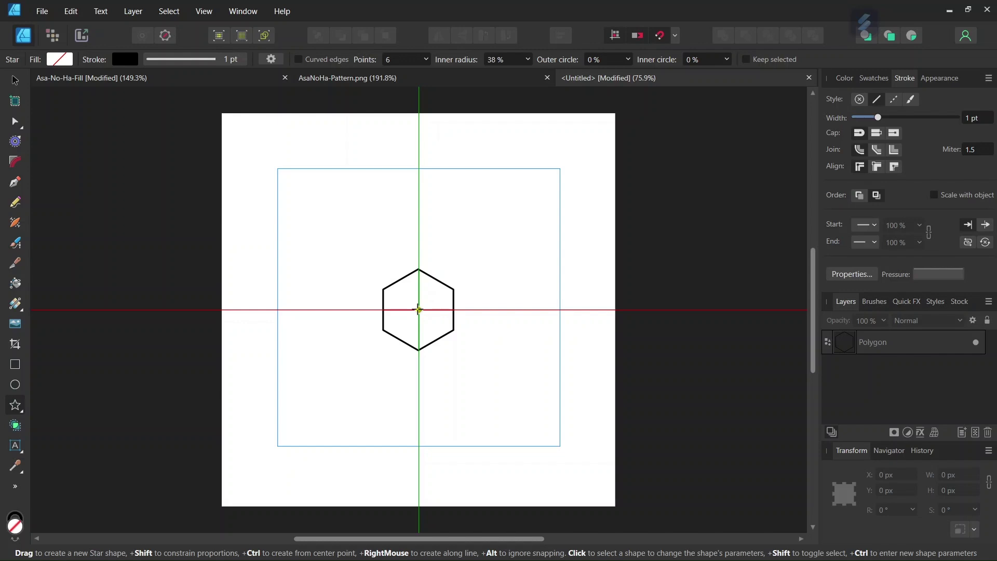
left_click_drag(419, 310, 455, 351)
scroll(441, 337, "up", 3)
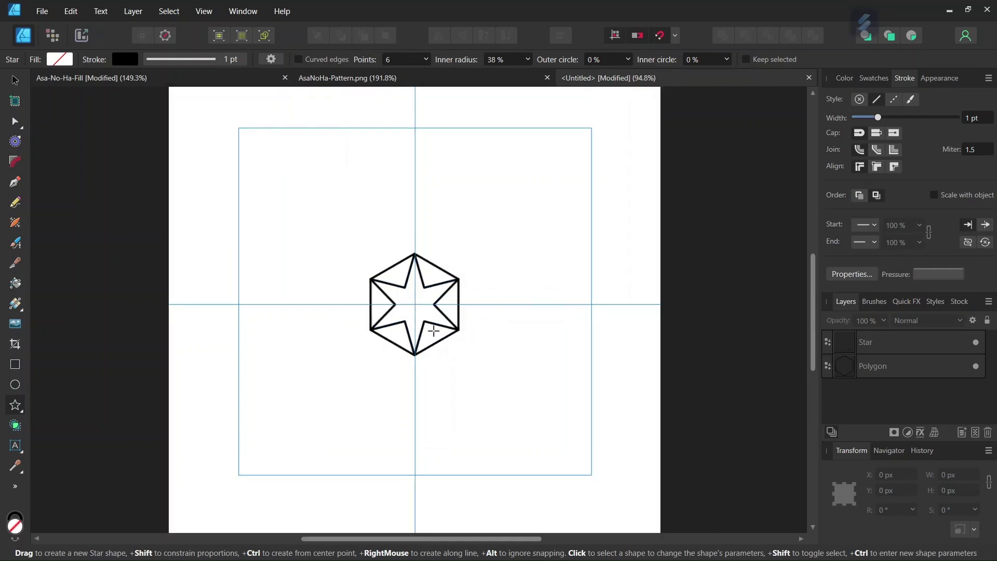
Step: Set the star's inner radius to 58 % and deselect it
left_click(11, 79)
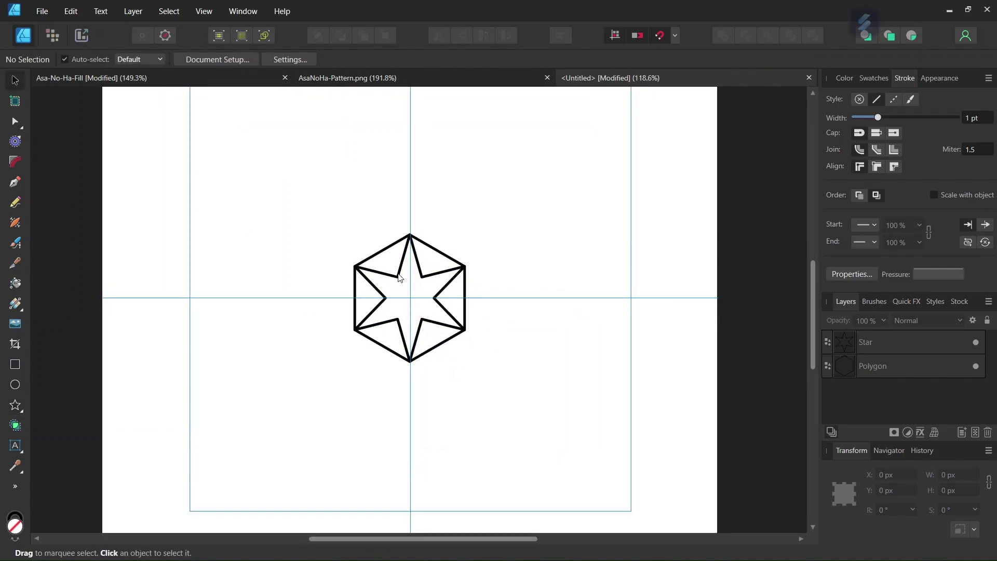
left_click(423, 278)
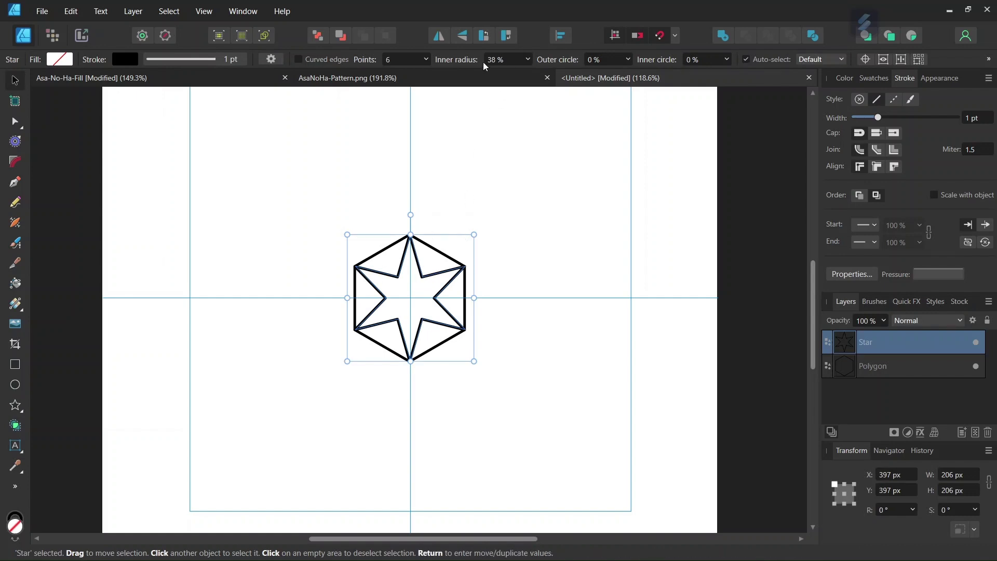
left_click(503, 60)
type("58")
key("Return")
scroll(412, 280, "up", 1)
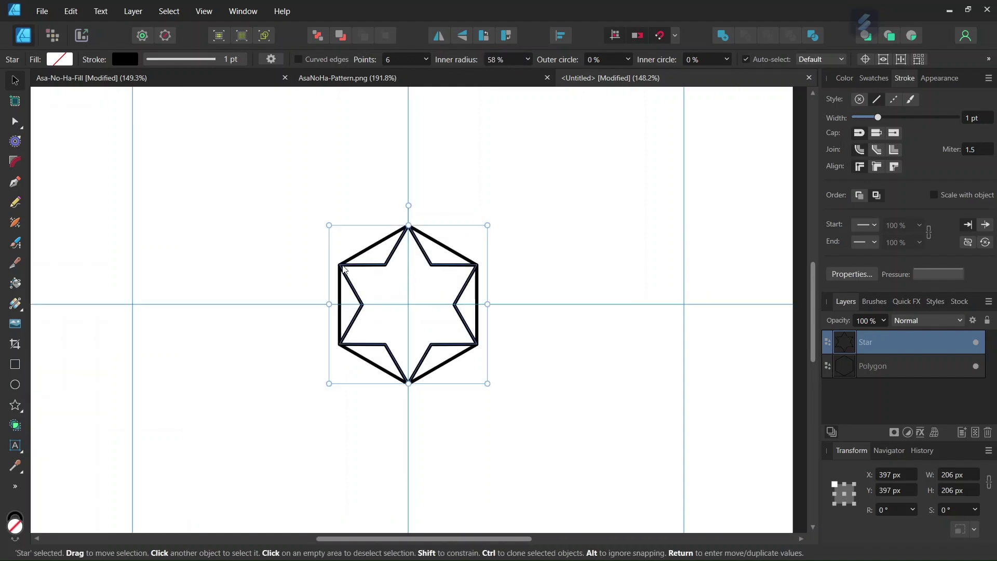
left_click(538, 249)
scroll(430, 325, "up", 1)
scroll(410, 298, "down", 1)
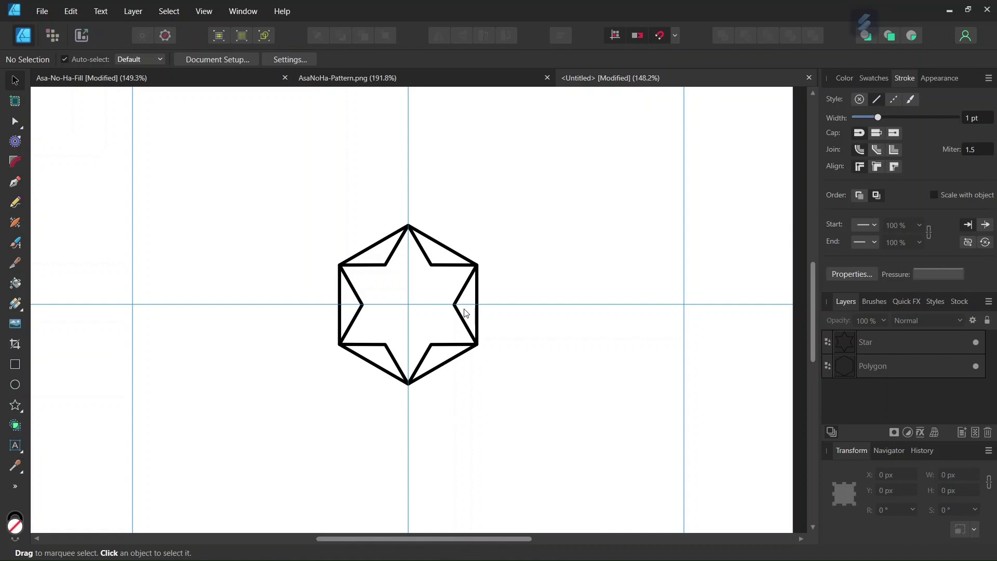
Step: Draw a straight Pen line from the star's upper-left inner corner through the centre to its lower-right inner corner
left_click(15, 183)
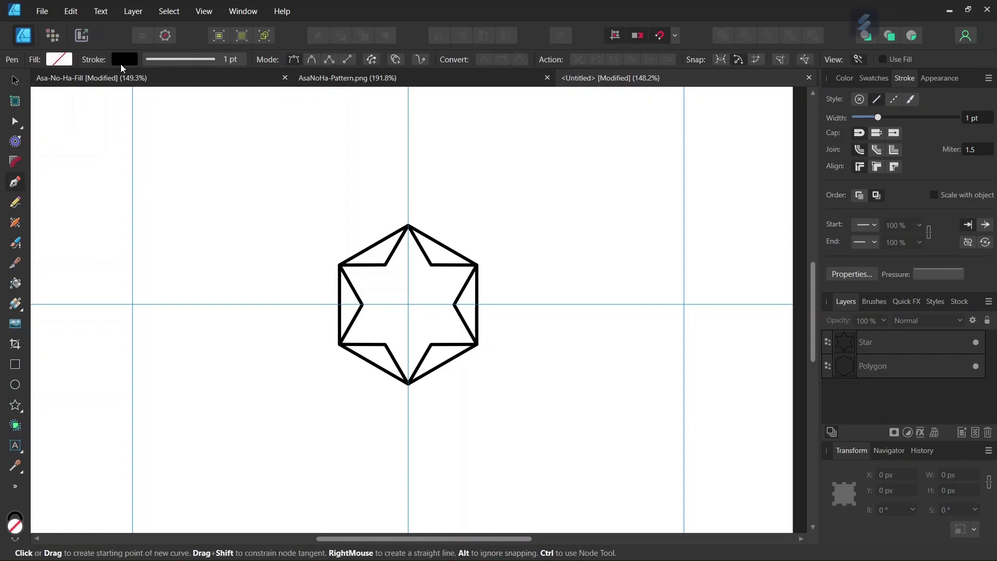
left_click(386, 265)
left_click(431, 345)
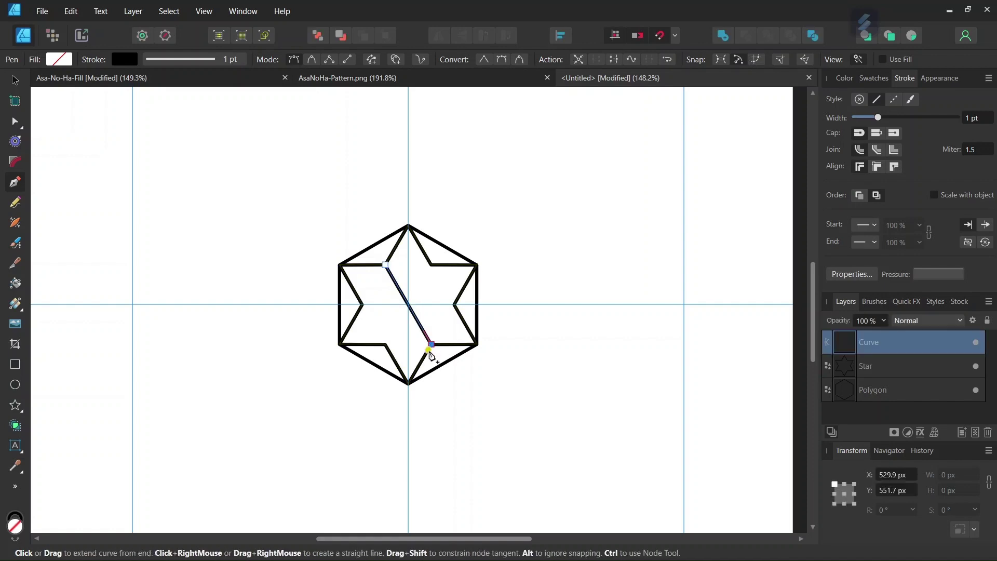
key("Escape")
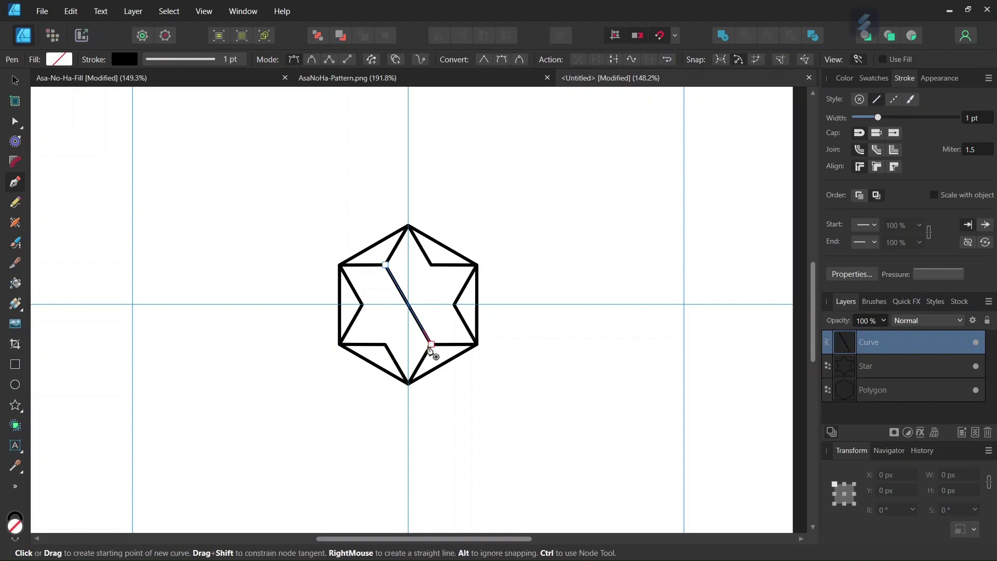
Step: Draw a straight Pen line from the star's upper-right inner corner through the centre to its lower-left inner corner
key("Escape")
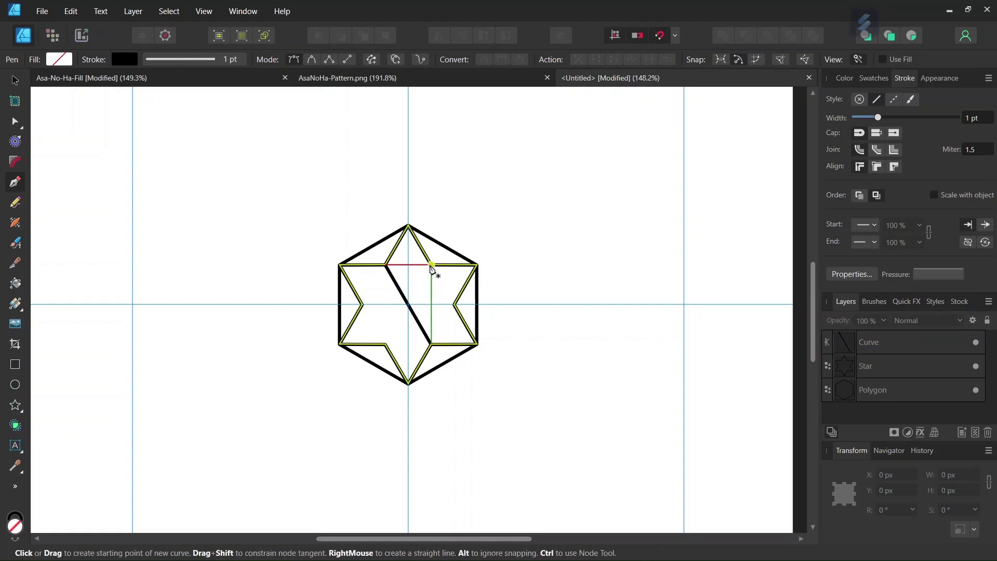
left_click(432, 265)
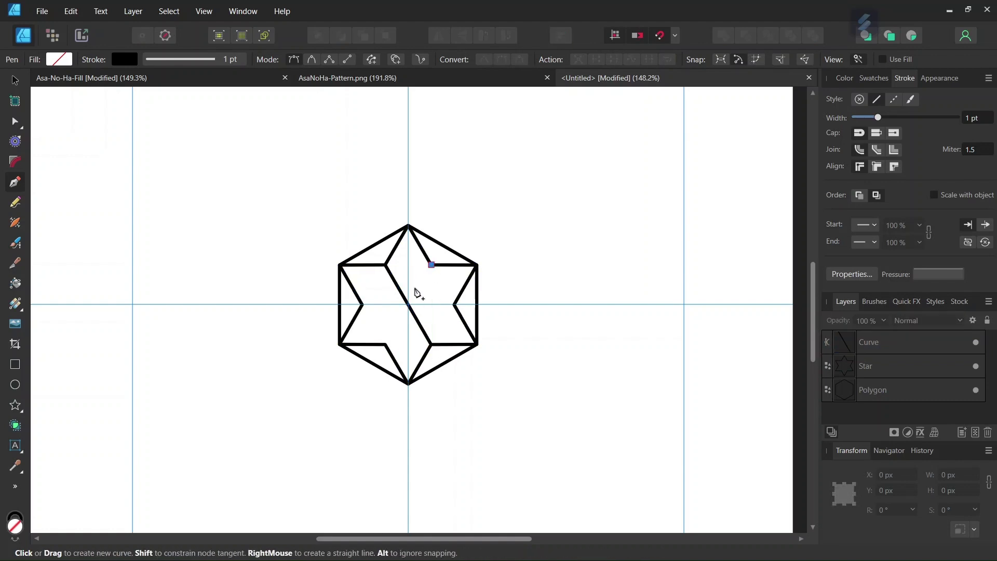
left_click(388, 349)
key("Escape")
key("Escape")
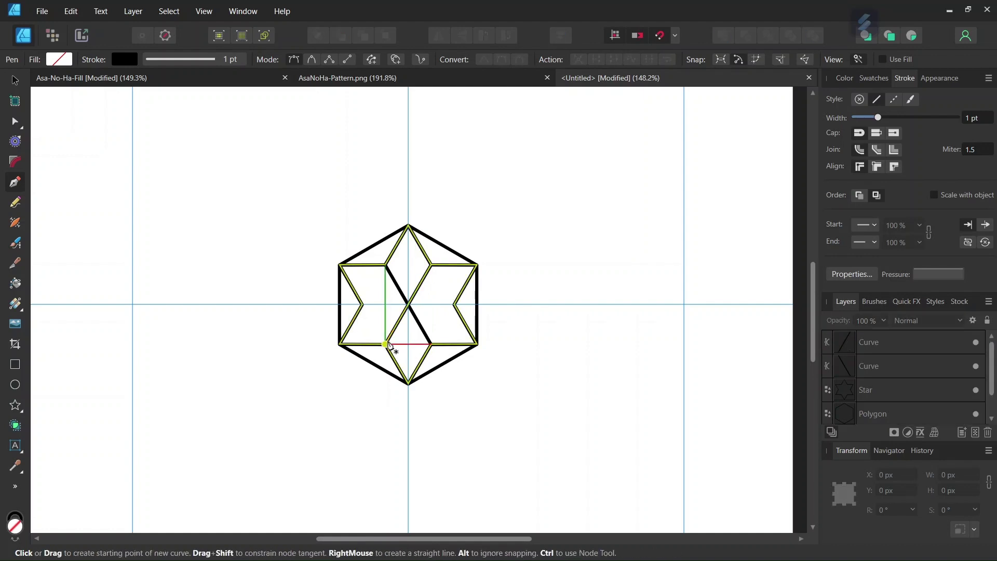
Step: Draw a horizontal Pen line joining the star's left and right inner corners through the centre, and deselect it
left_click(363, 304)
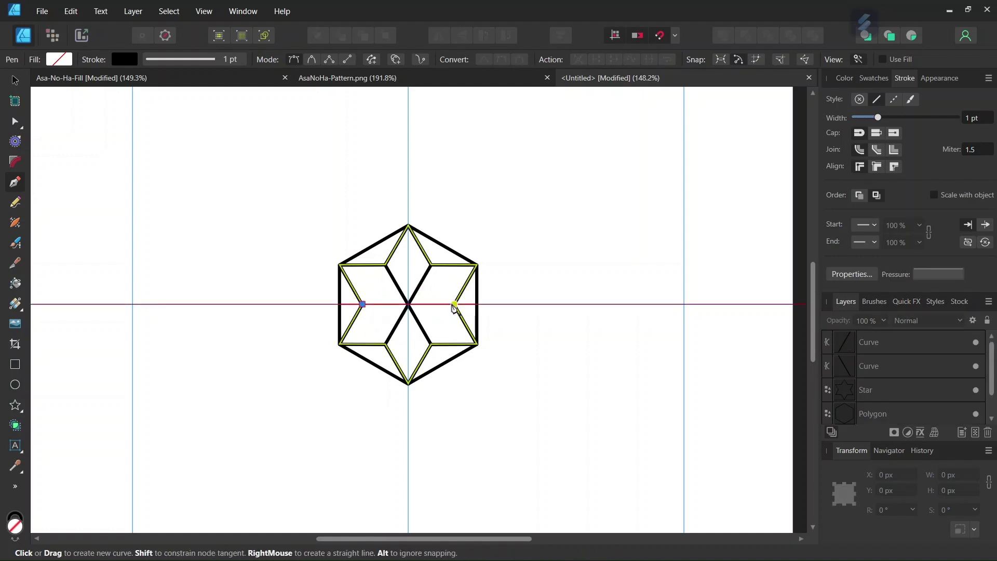
left_click(455, 304)
key("Escape")
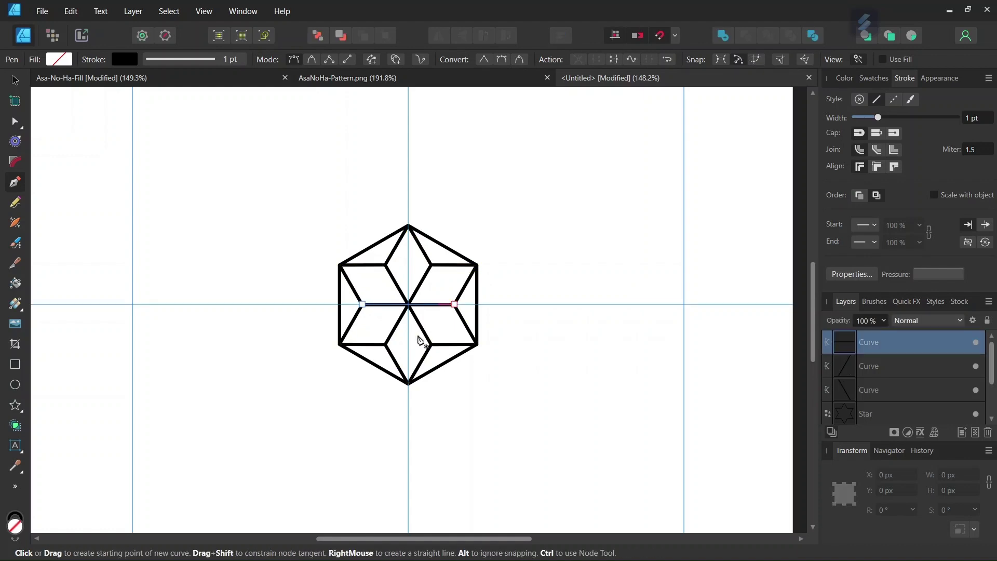
key("Escape")
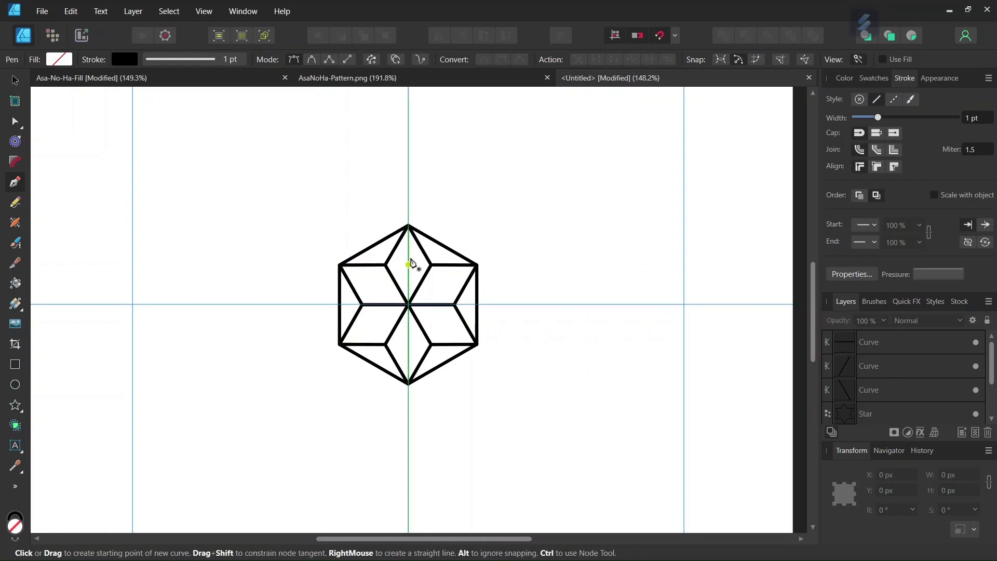
Step: Draw a vertical Pen line from the hexagon's top corner to its bottom corner, and deselect it
left_click(408, 224)
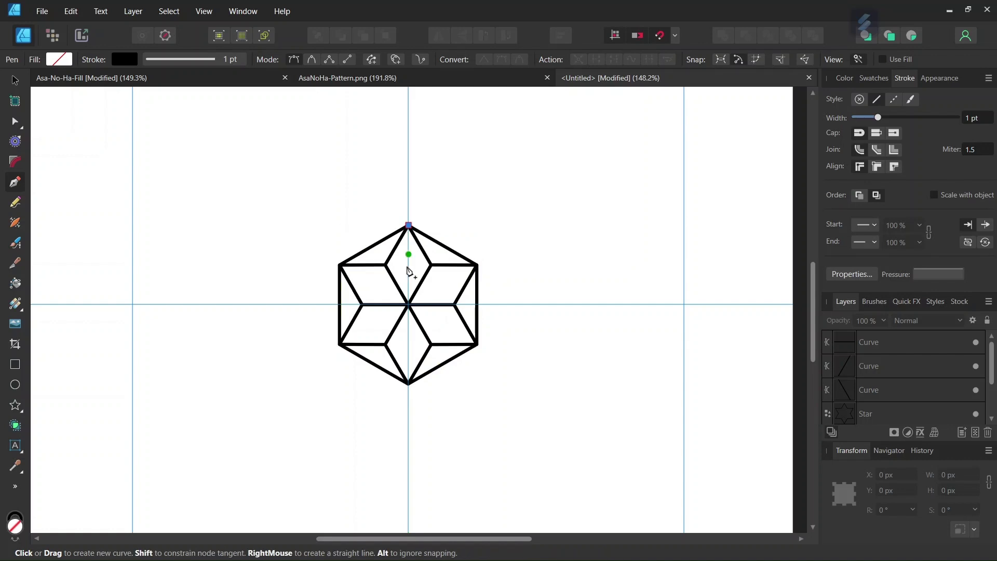
left_click(408, 383)
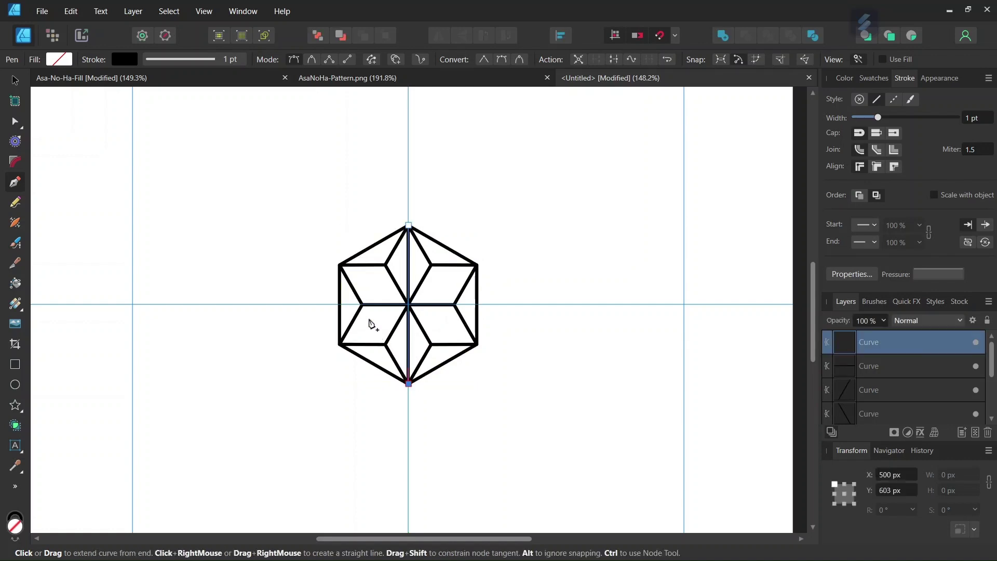
key("Escape")
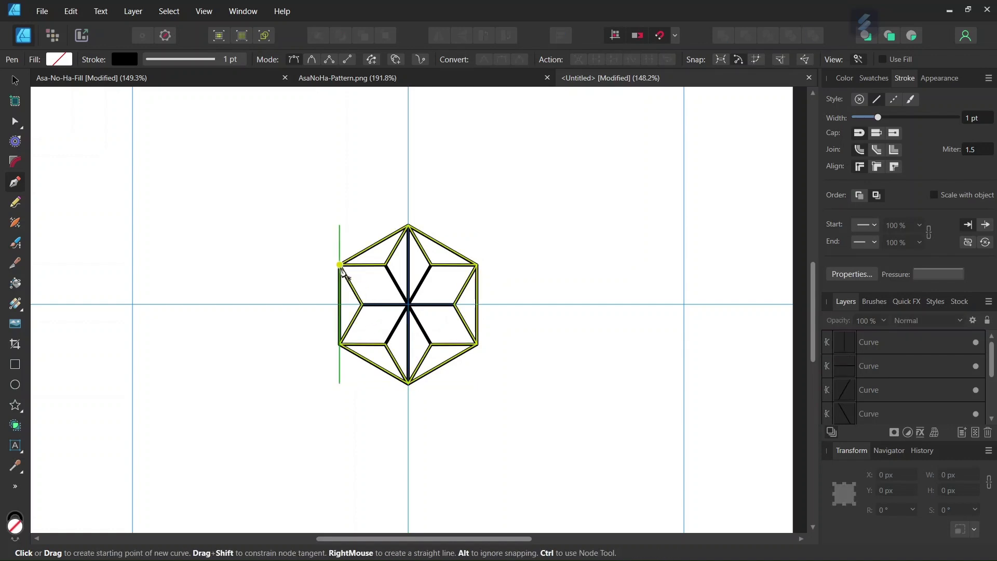
Step: Draw two diagonal Pen lines through the centre joining the hexagon's upper-left to lower-right and lower-left to upper-right corners
left_click(340, 265)
left_click(477, 344)
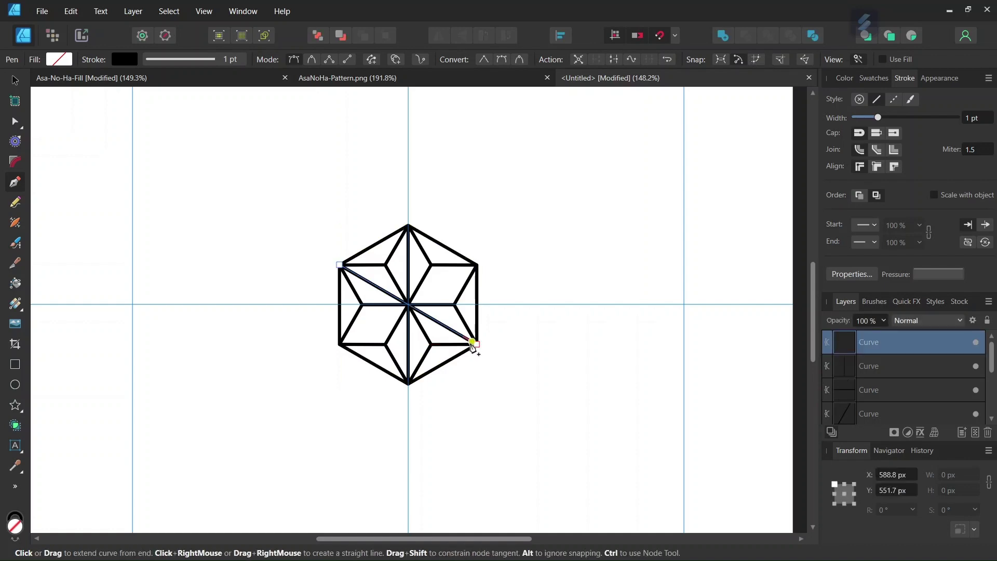
key("Escape")
left_click(339, 344)
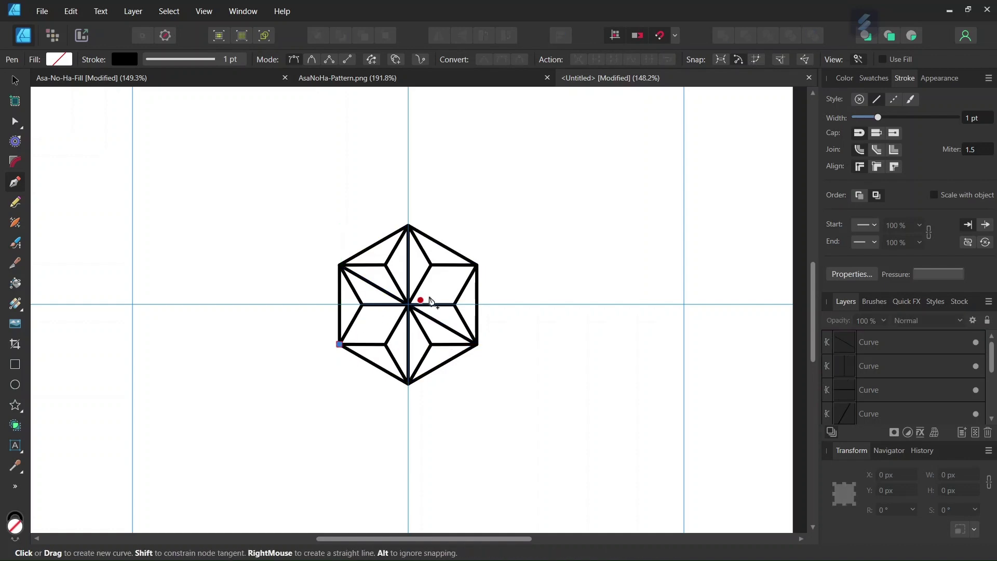
left_click(476, 266)
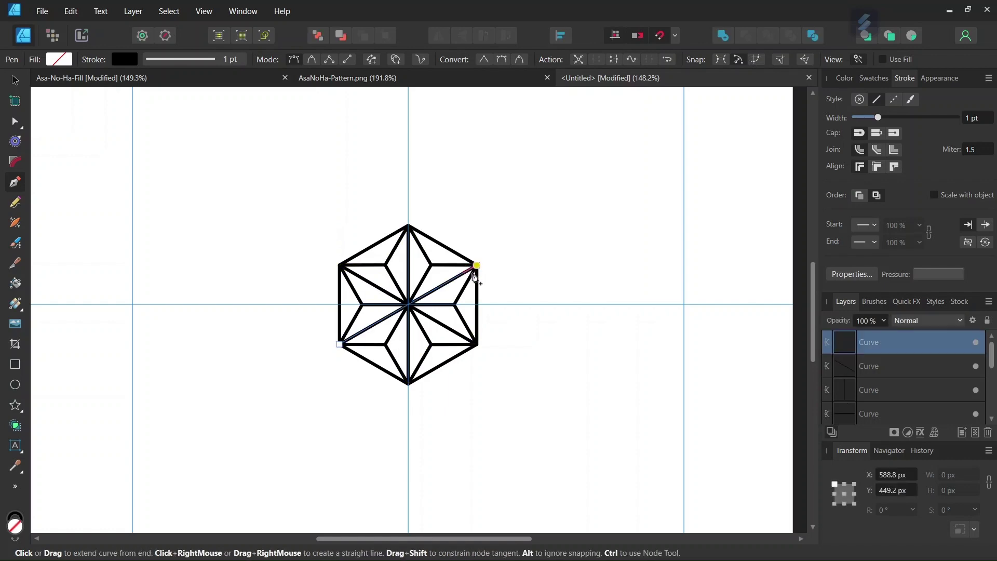
key("Escape")
Step: Draw a rectangle without stroke from the hexagon's upper-left to its lower-right corner, about 177 by 102 px, as the tile area
scroll(436, 344, "up", 3)
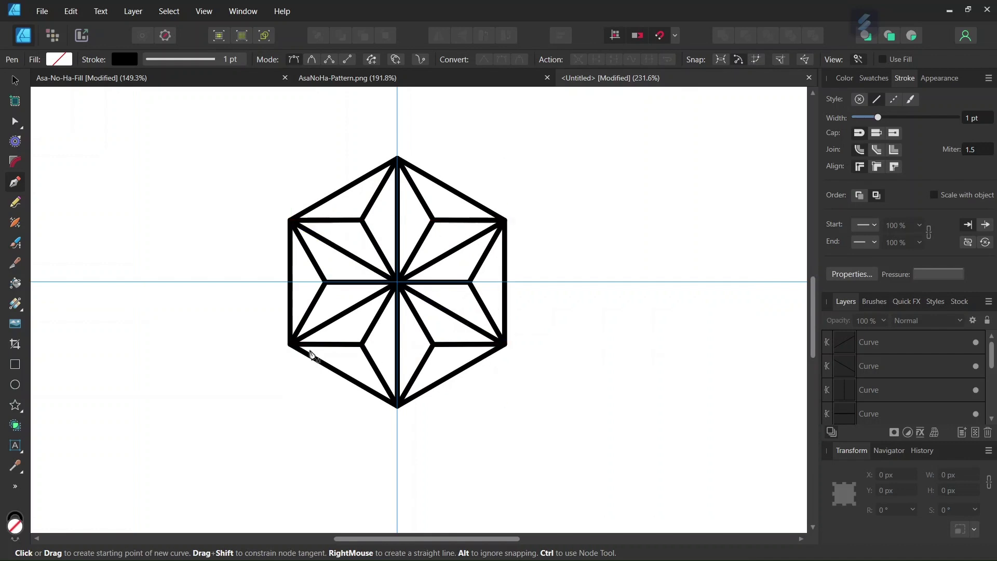
left_click(13, 368)
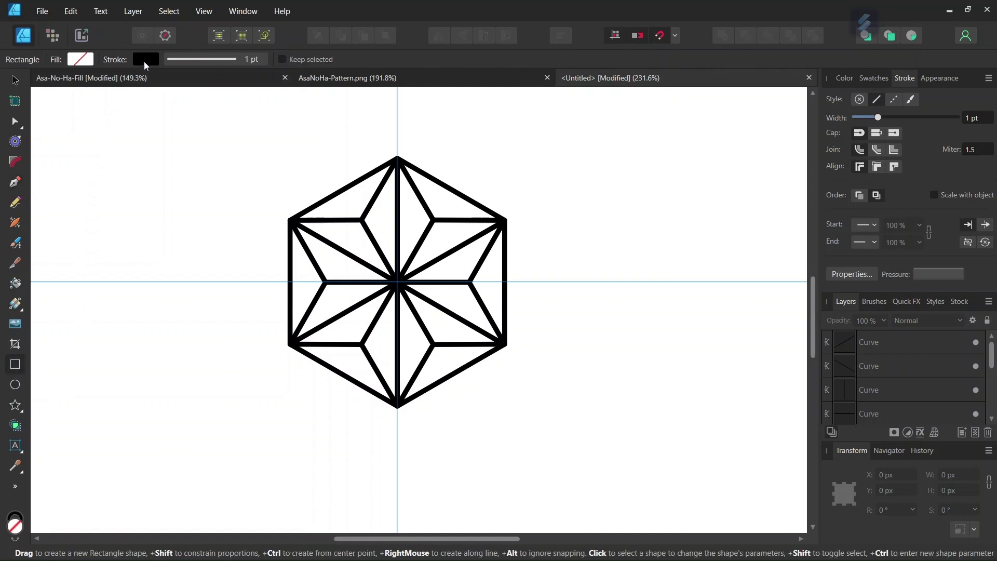
left_click(144, 61)
left_click(237, 85)
left_click_drag(289, 219, 504, 345)
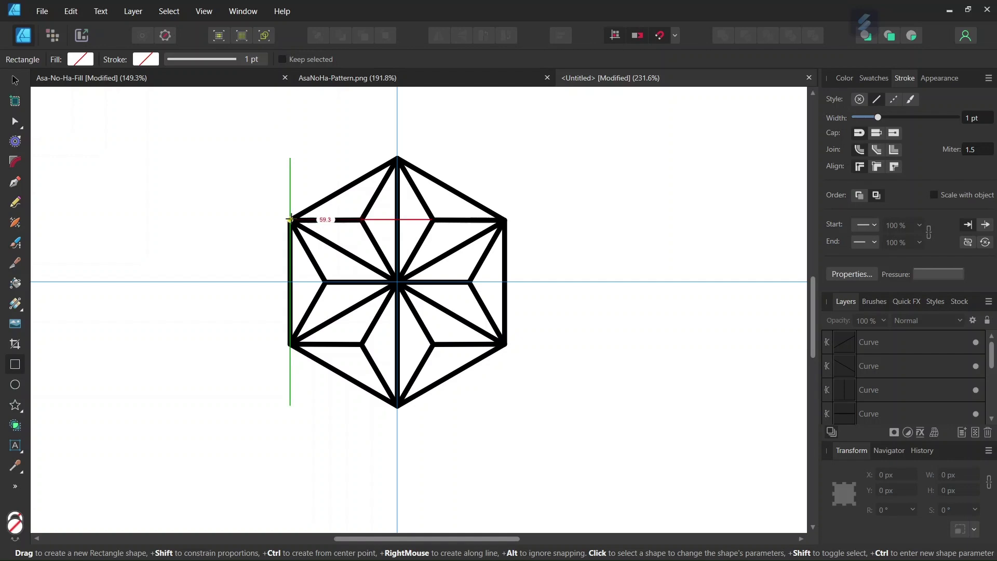
left_click_drag(291, 220, 504, 343)
left_click(885, 341)
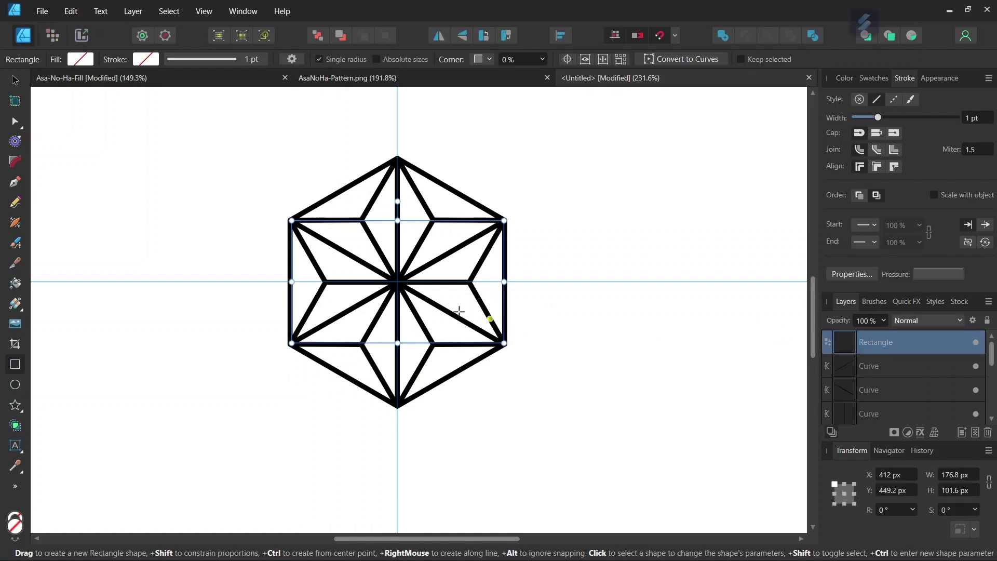
scroll(343, 277, "up", 3)
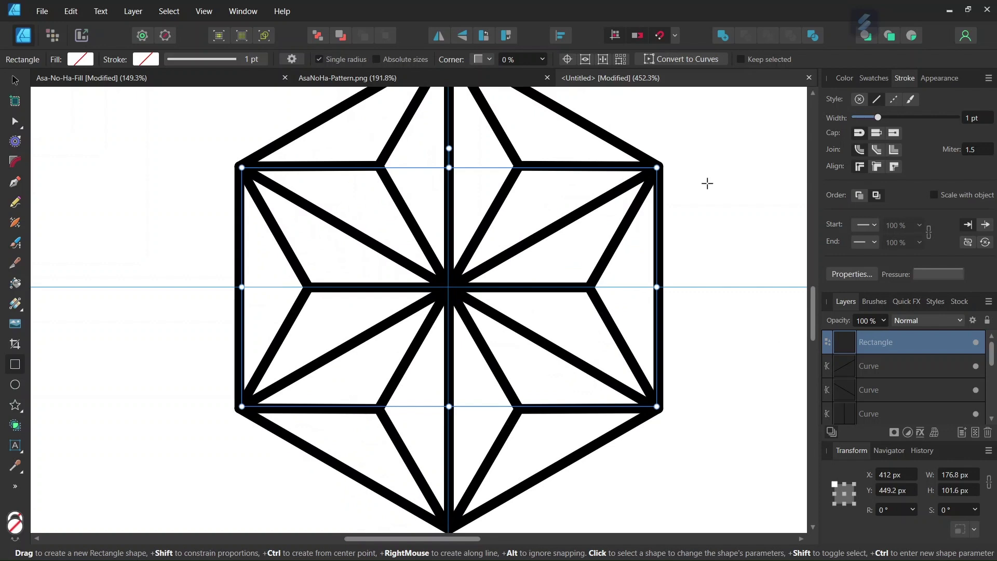
scroll(448, 363, "down", 1)
scroll(448, 363, "down", 1)
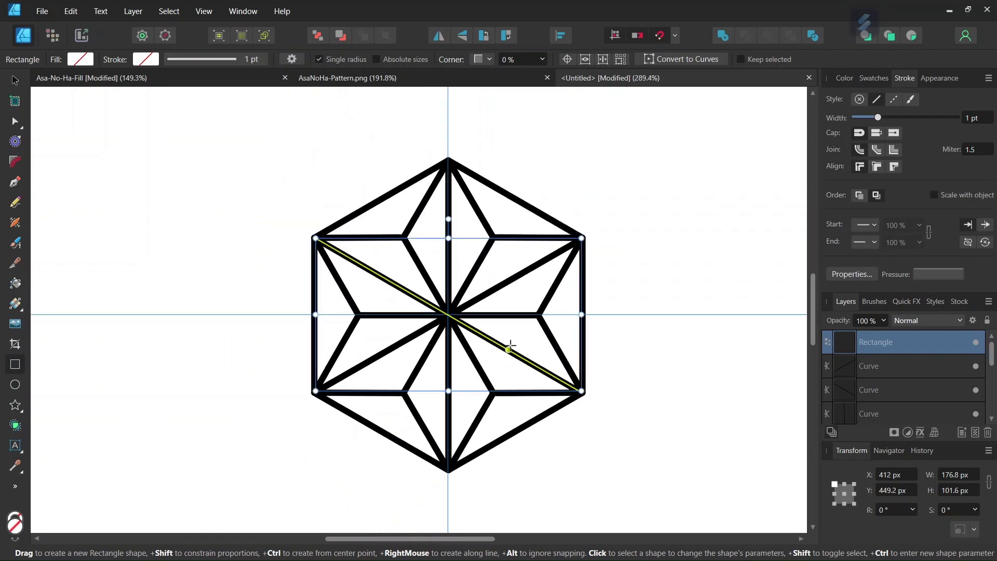
Step: Turn on the transparent background in the document's colour setup
left_click(46, 15)
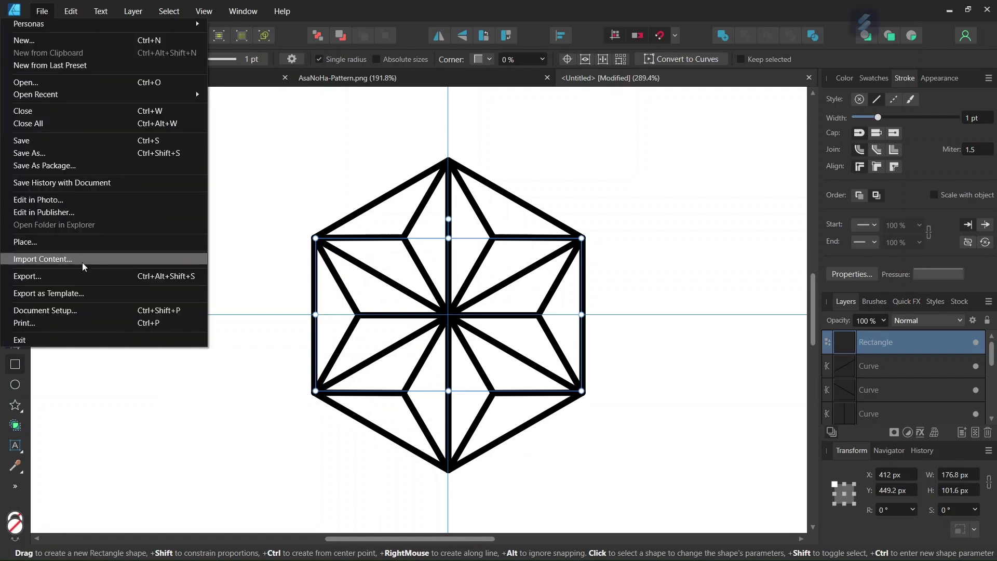
left_click(90, 311)
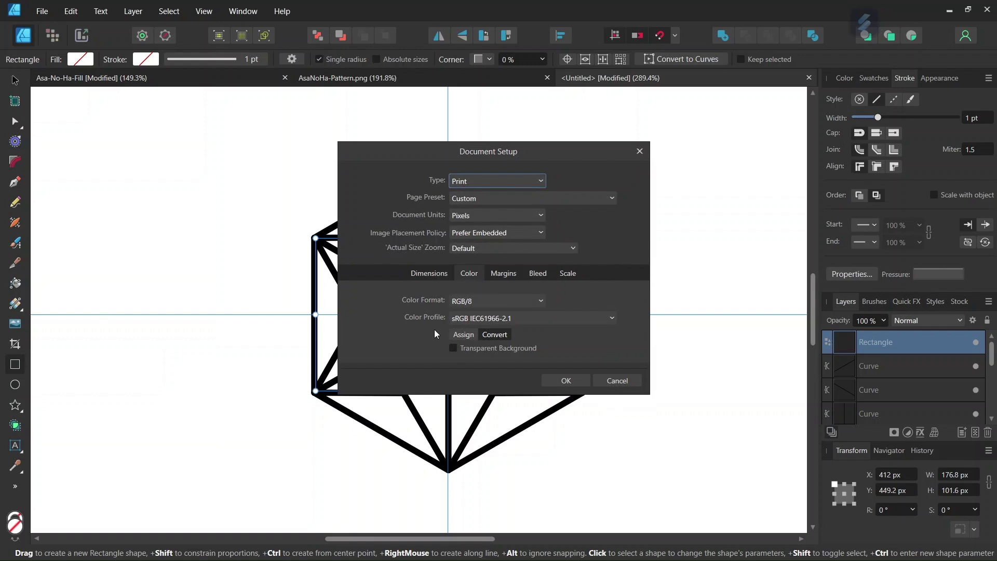
left_click(451, 348)
left_click(565, 380)
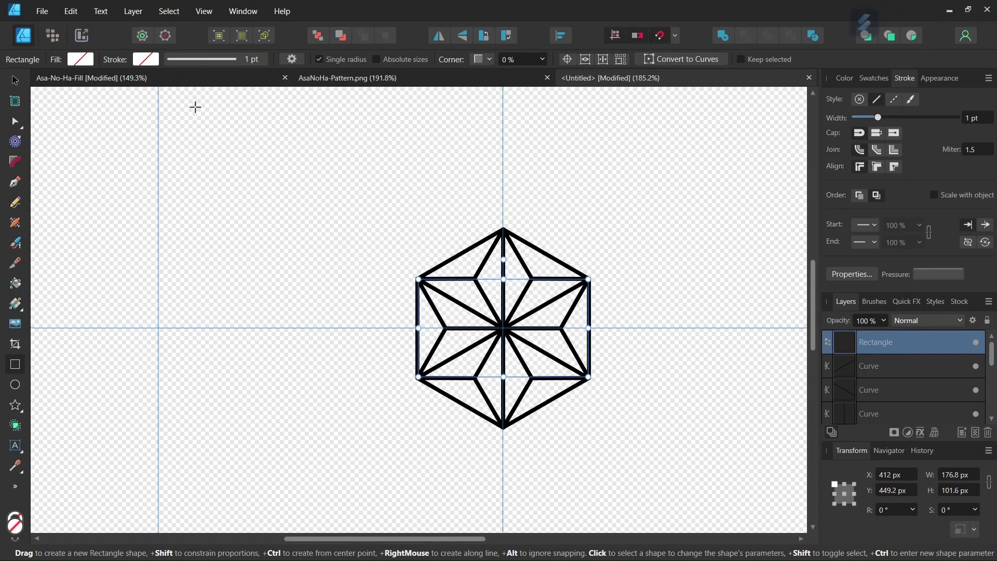
Step: Export the selection area as a PNG, saving it over the existing file AsaNoHa-Tut
left_click(43, 11)
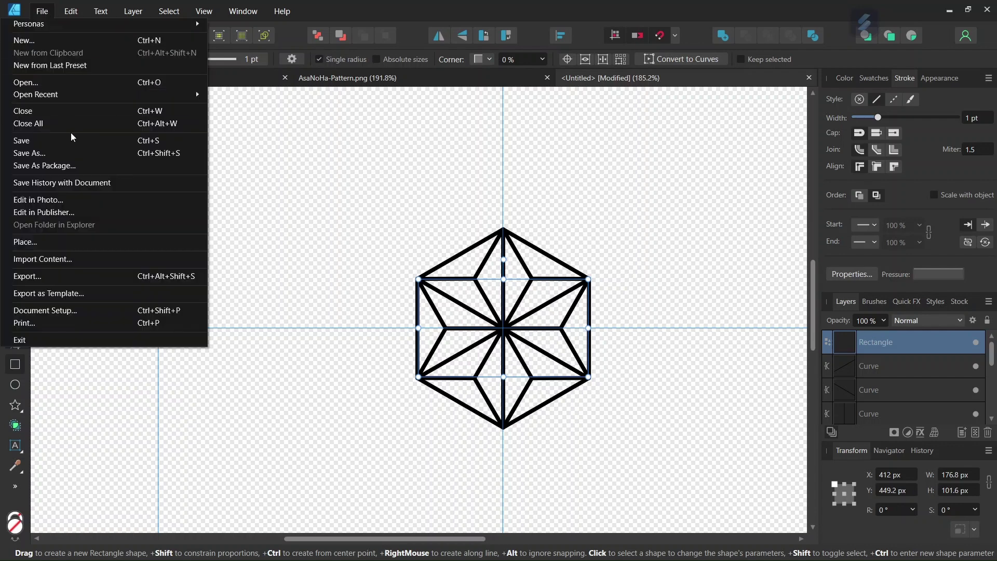
left_click(90, 275)
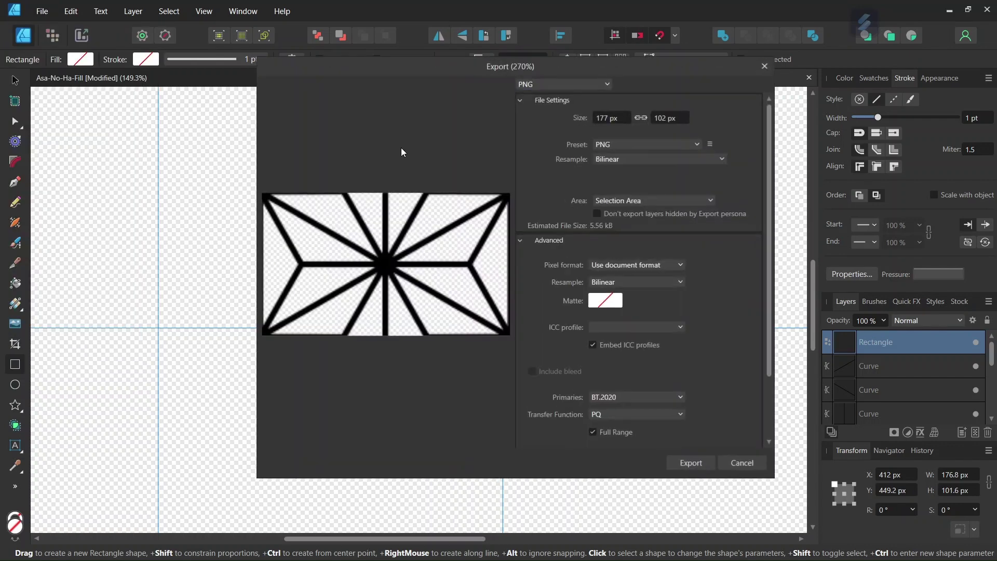
left_click(534, 84)
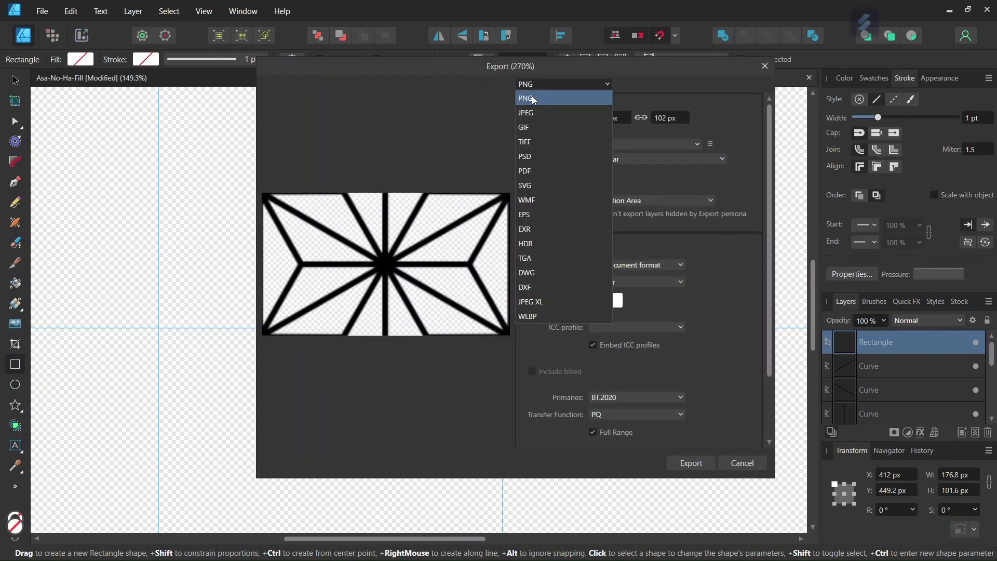
left_click(533, 98)
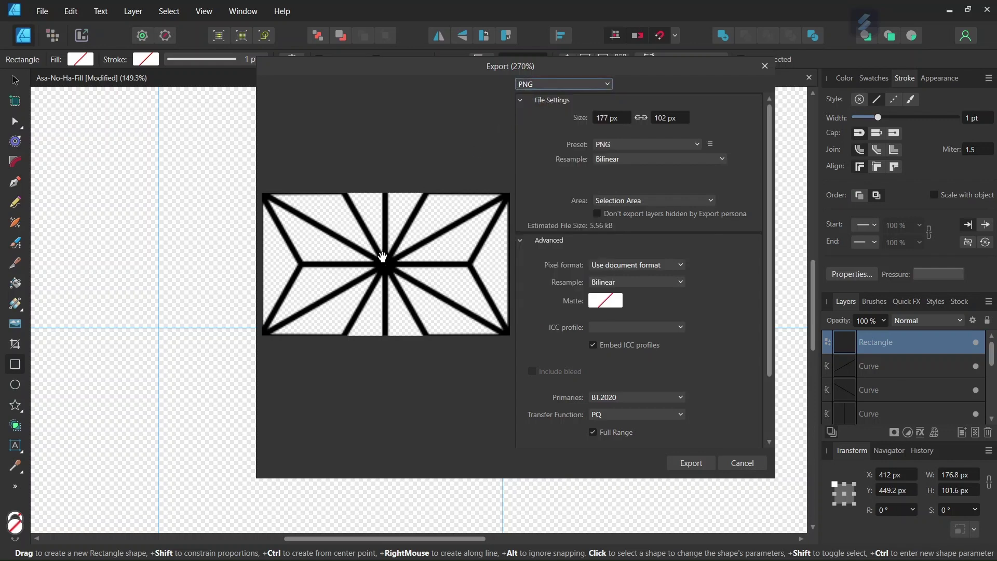
left_click(625, 199)
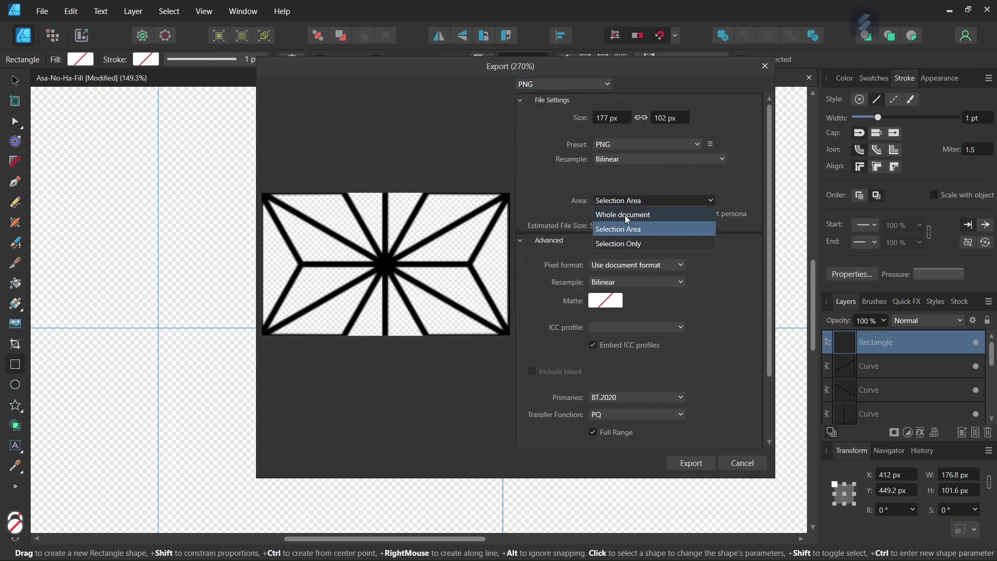
left_click(619, 229)
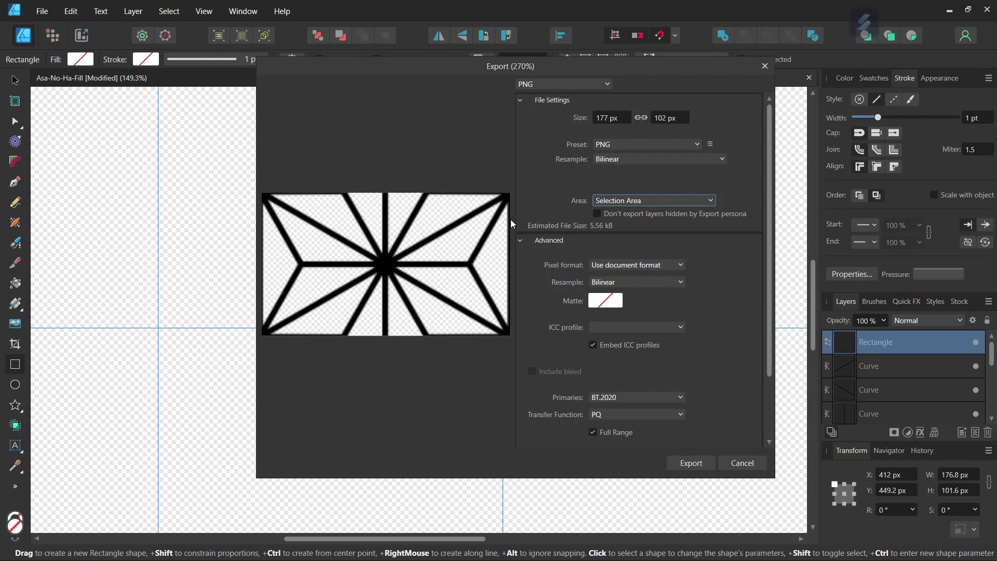
left_click(692, 463)
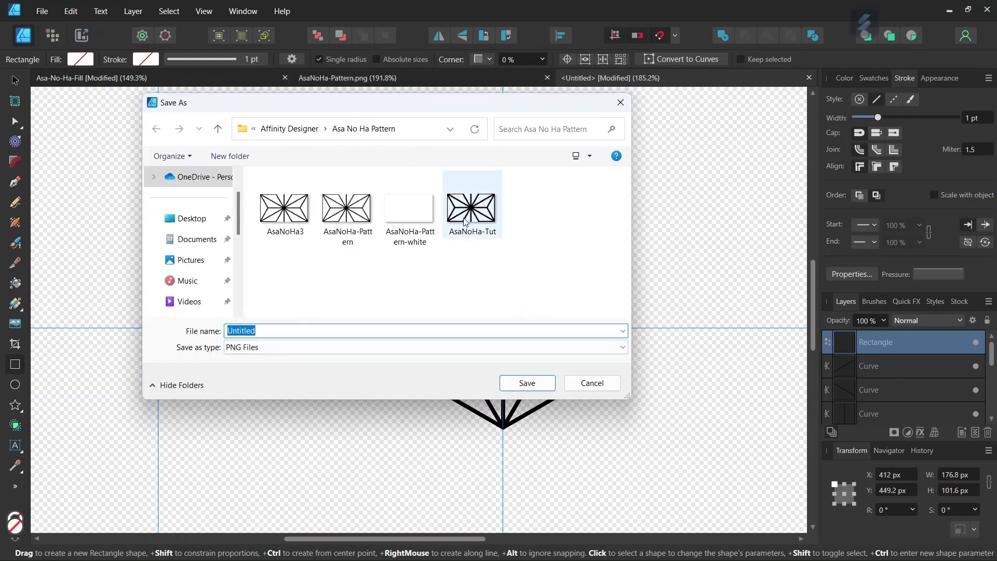
left_click(466, 222)
left_click(533, 389)
Step: Create a new landscape A6 print document, 148 by 105 mm at 300 DPI
scroll(574, 330, "down", 3)
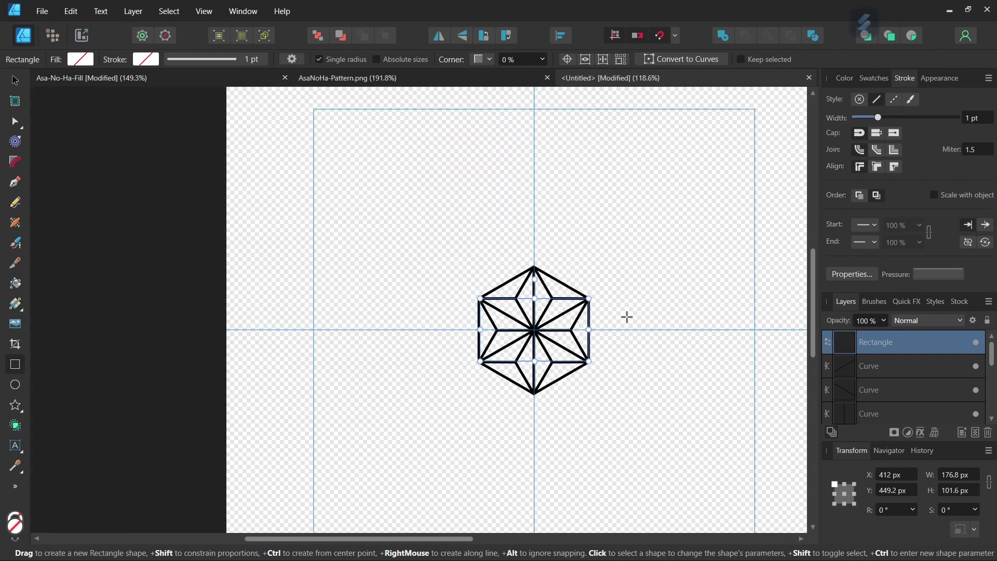
left_click(50, 11)
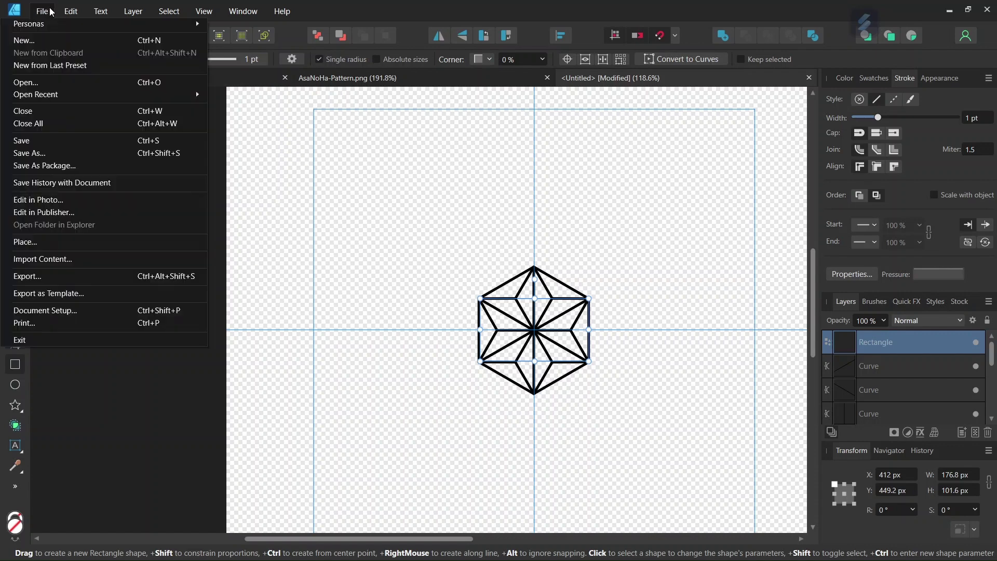
left_click(52, 41)
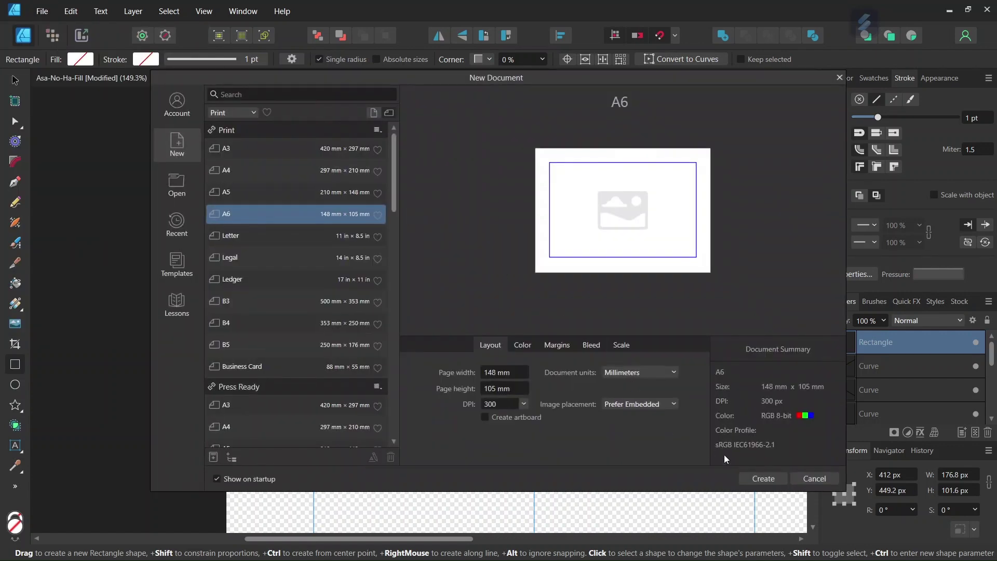
left_click(759, 476)
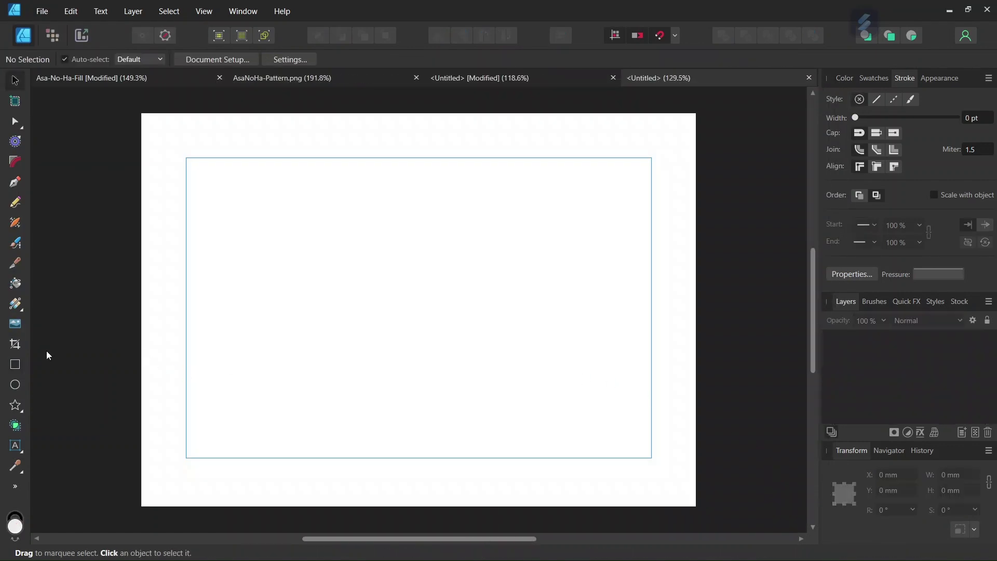
Step: Draw a rectangle with no fill and no stroke covering the whole page
left_click(15, 364)
left_click(80, 59)
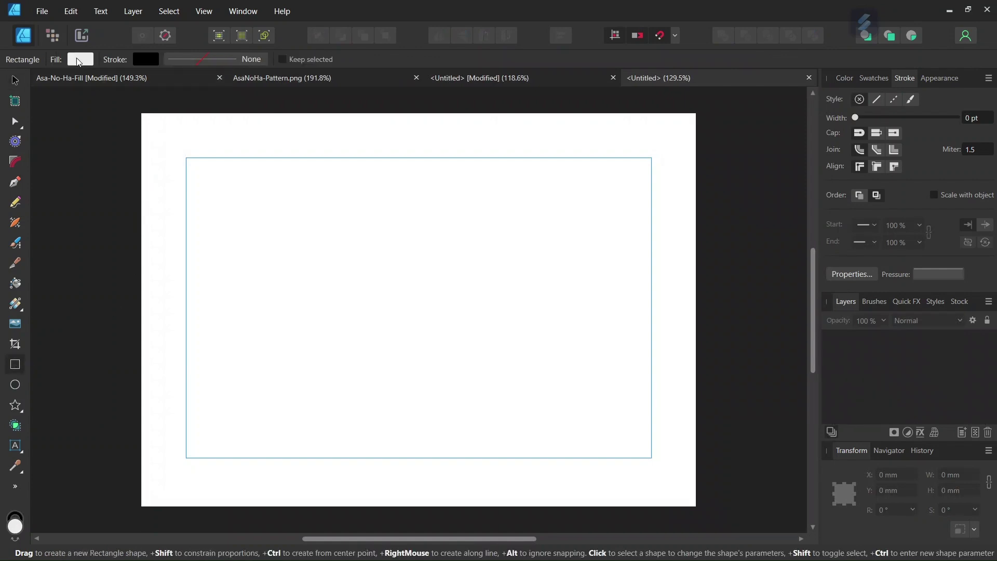
left_click(206, 84)
left_click(147, 60)
left_click(149, 60)
left_click(239, 85)
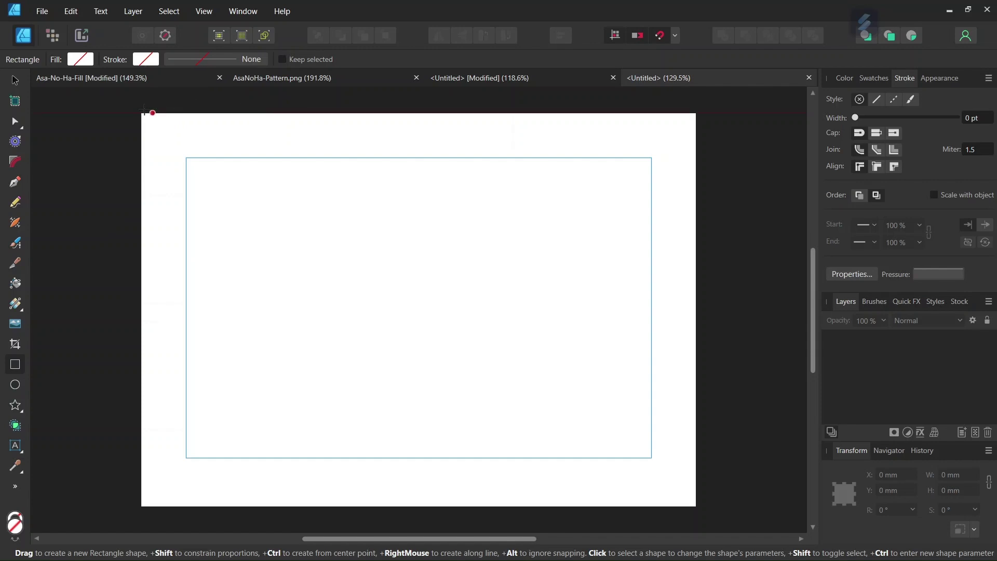
left_click_drag(145, 111, 695, 506)
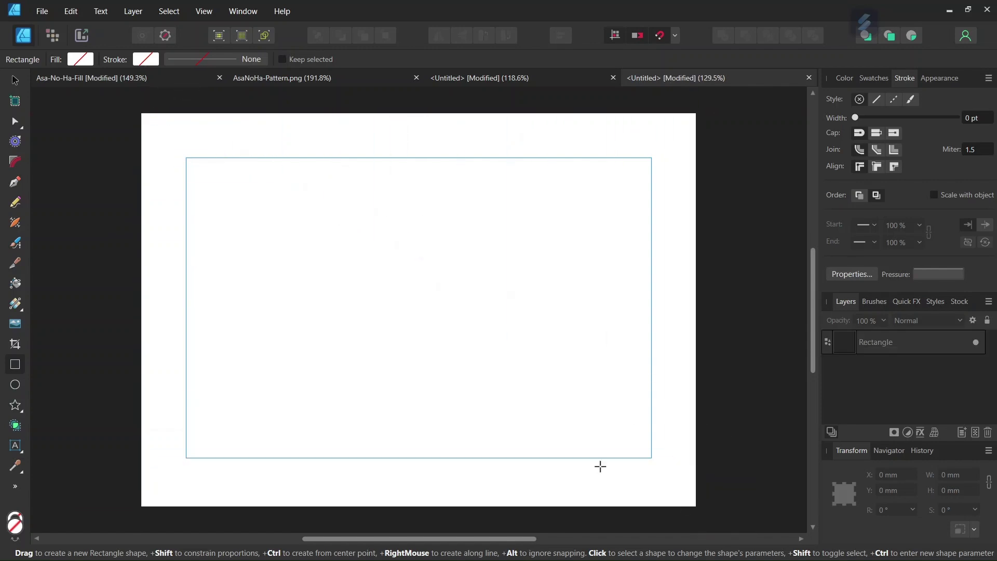
Step: Fill the page rectangle with the AsaNoHa-Tut image as a repeating bitmap fill using Vector Flood Fill
left_click(17, 283)
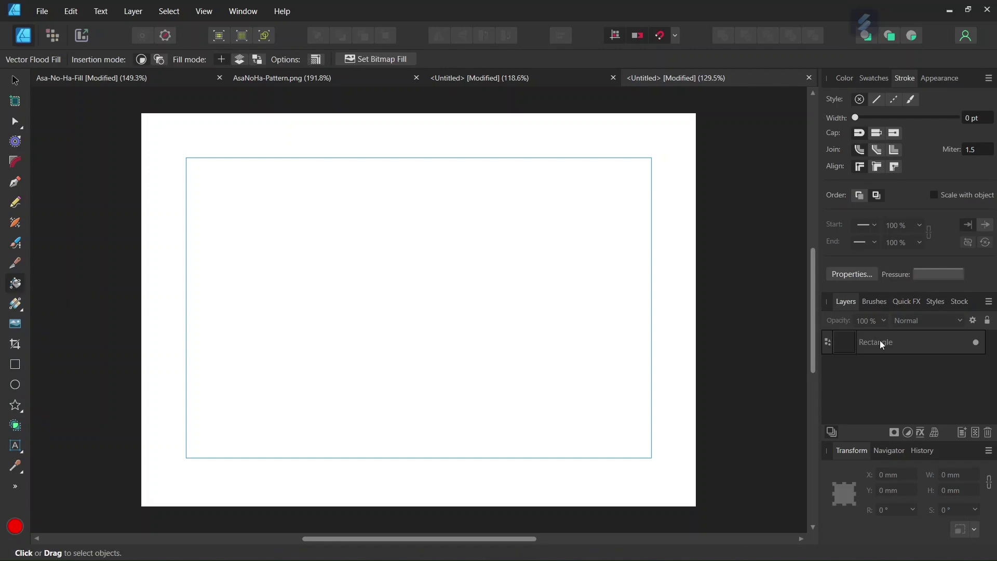
left_click(881, 344)
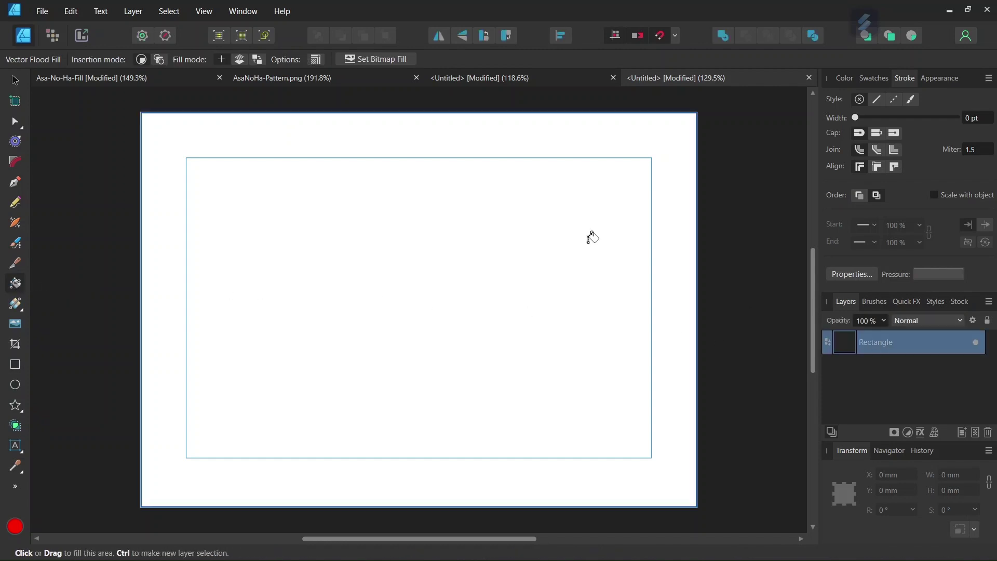
left_click(377, 61)
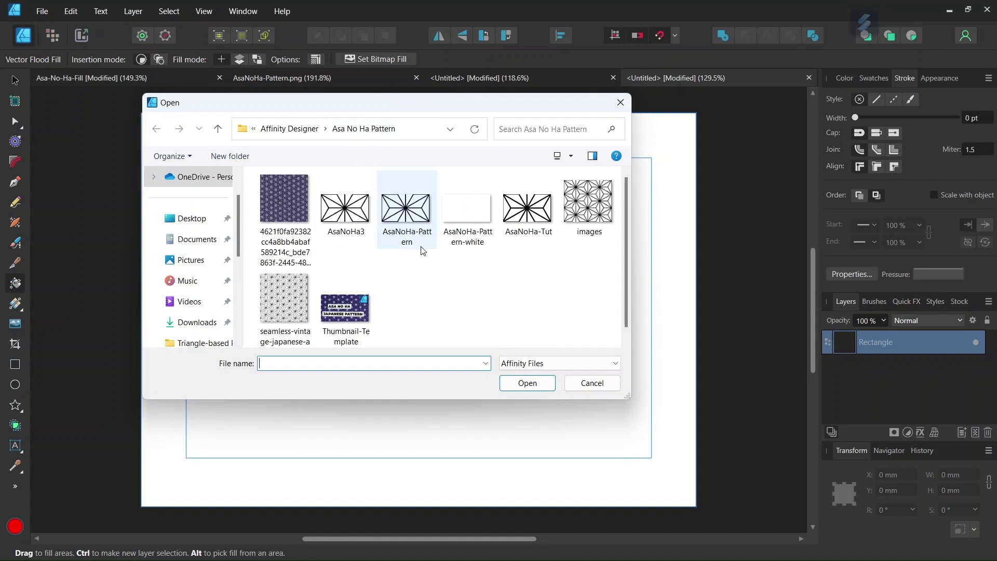
left_click(526, 222)
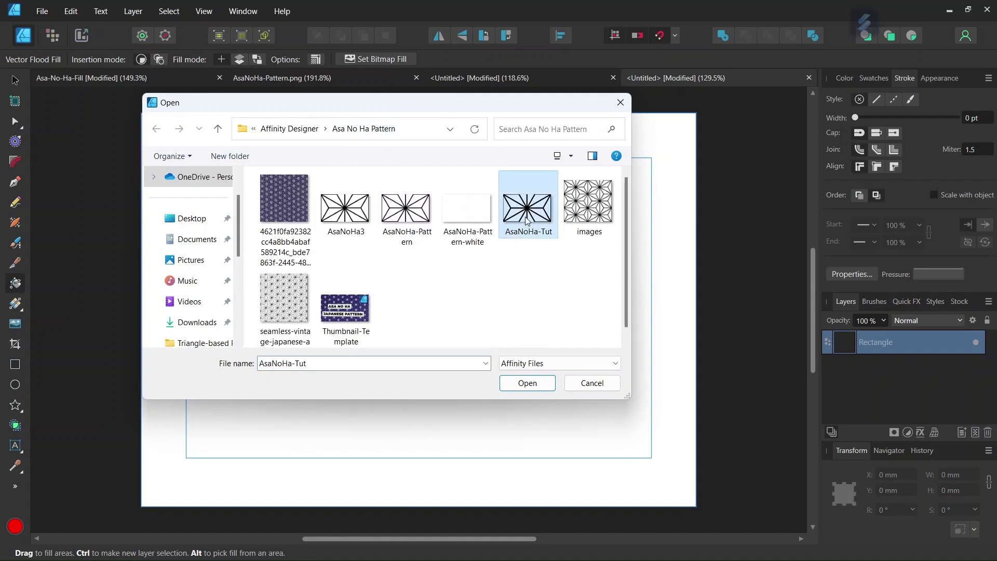
double_click(526, 218)
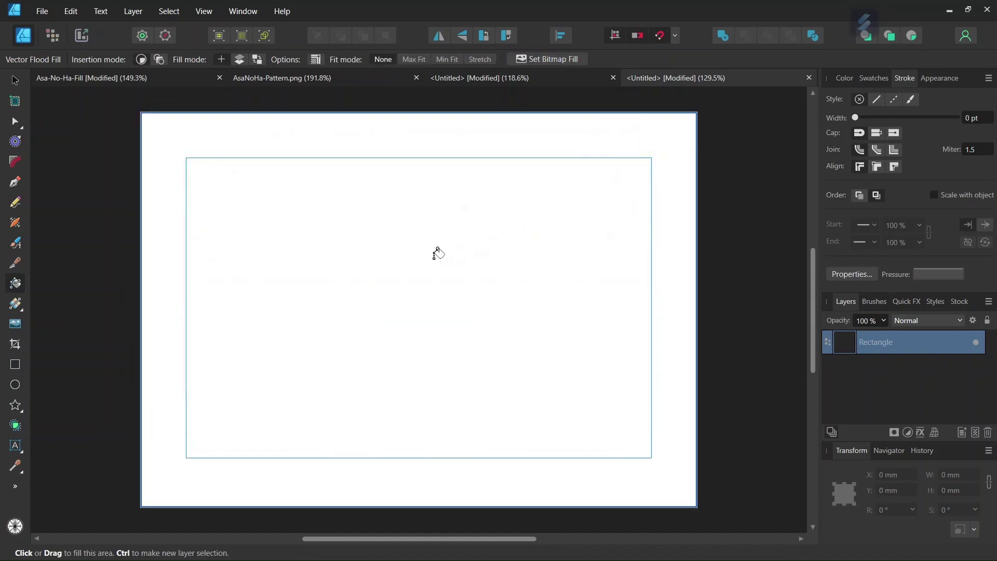
left_click(408, 211)
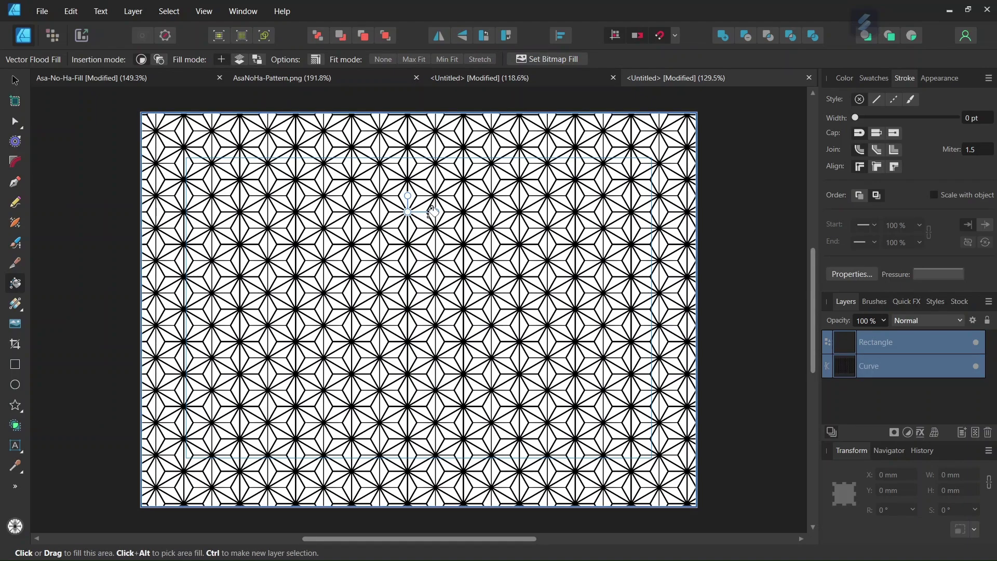
Step: Enlarge the bitmap fill's pattern slightly by pulling its horizontal end point outward from the fill's origin
scroll(431, 211, "up", 1)
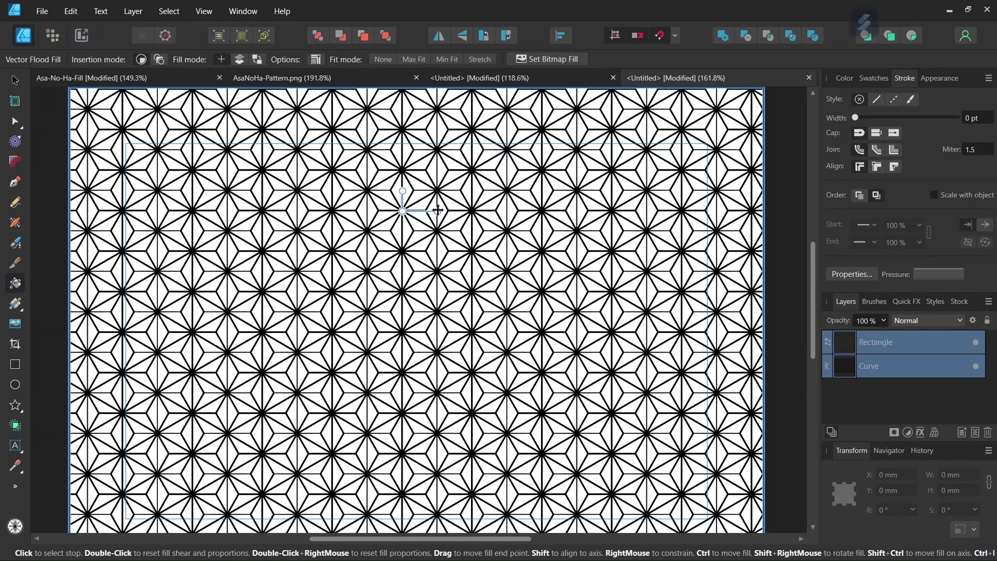
left_click_drag(438, 210, 447, 211)
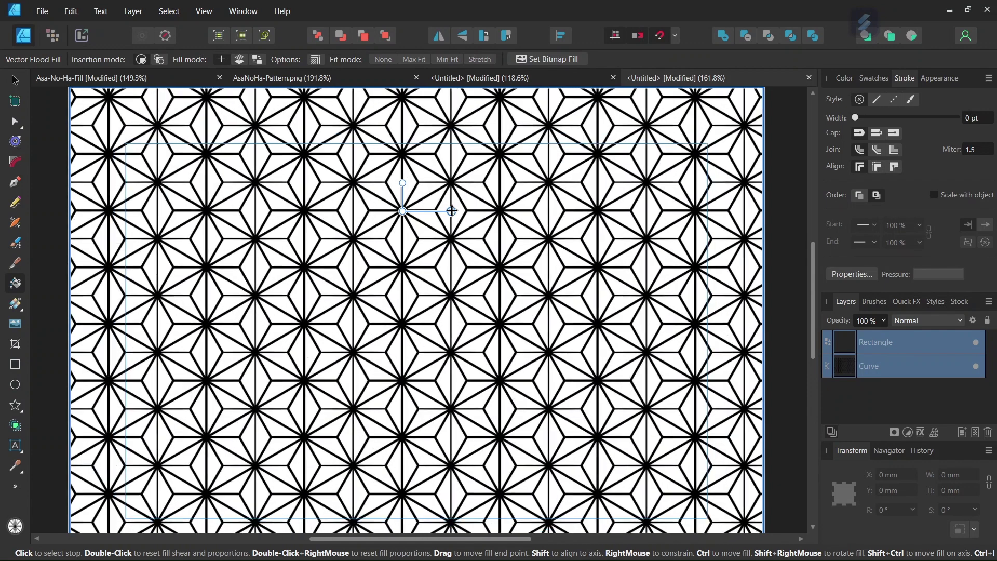
scroll(447, 222, "down", 2)
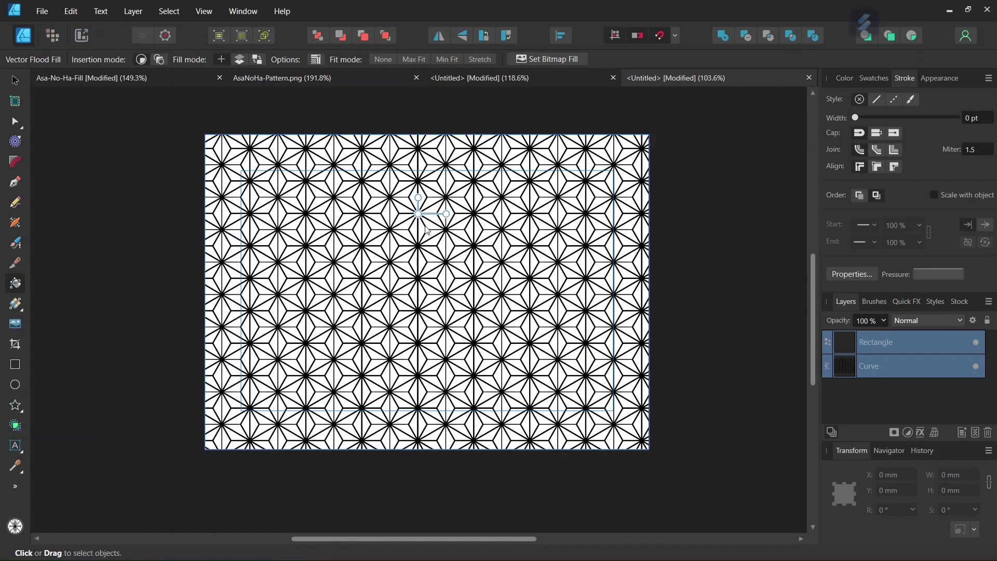
scroll(425, 220, "up", 1)
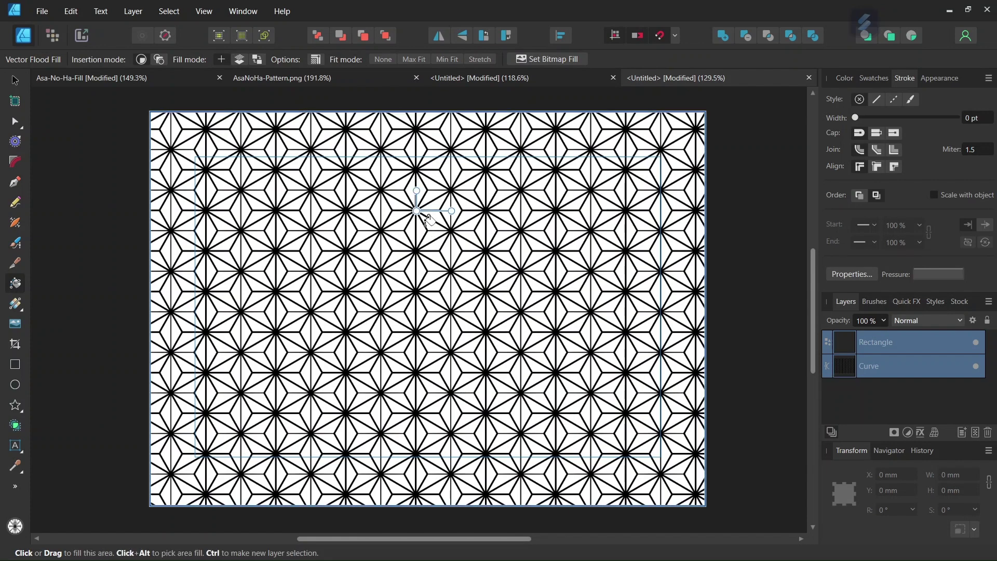